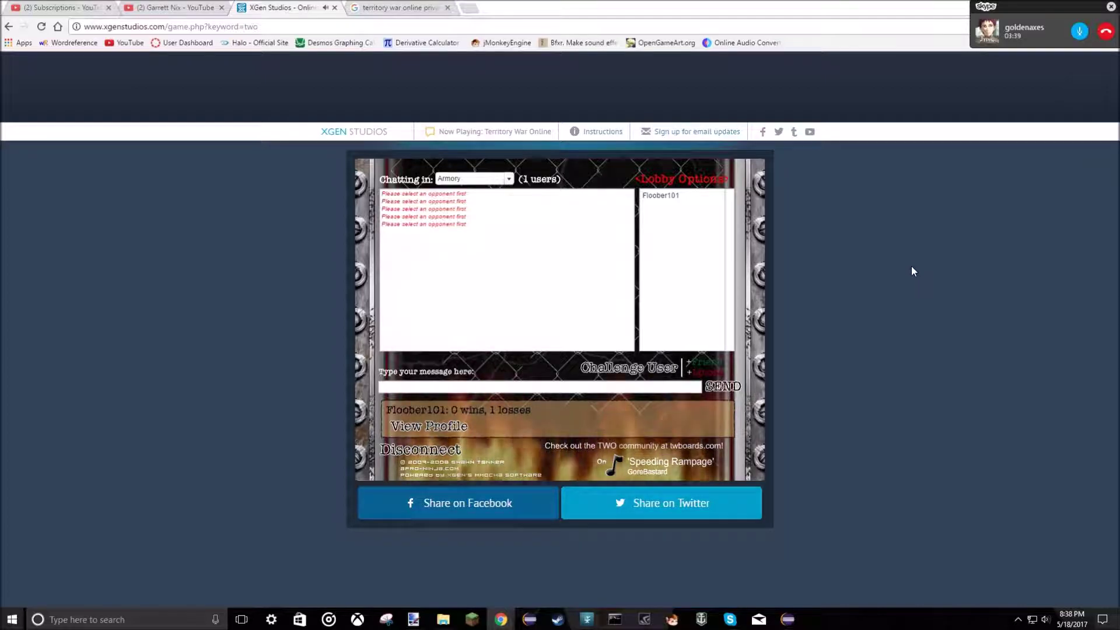
Step: Bring up the Skype call window, maximize it, then hide it to reveal the game
{"action": "left_click", "coordinate": [731, 620]}
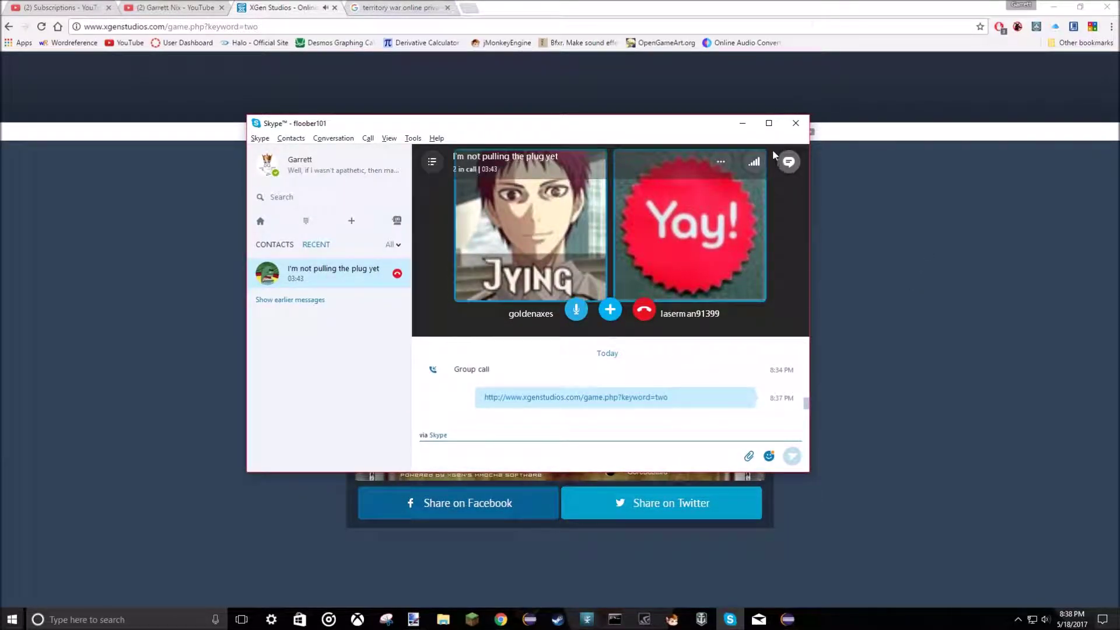
{"action": "left_click", "coordinate": [768, 123]}
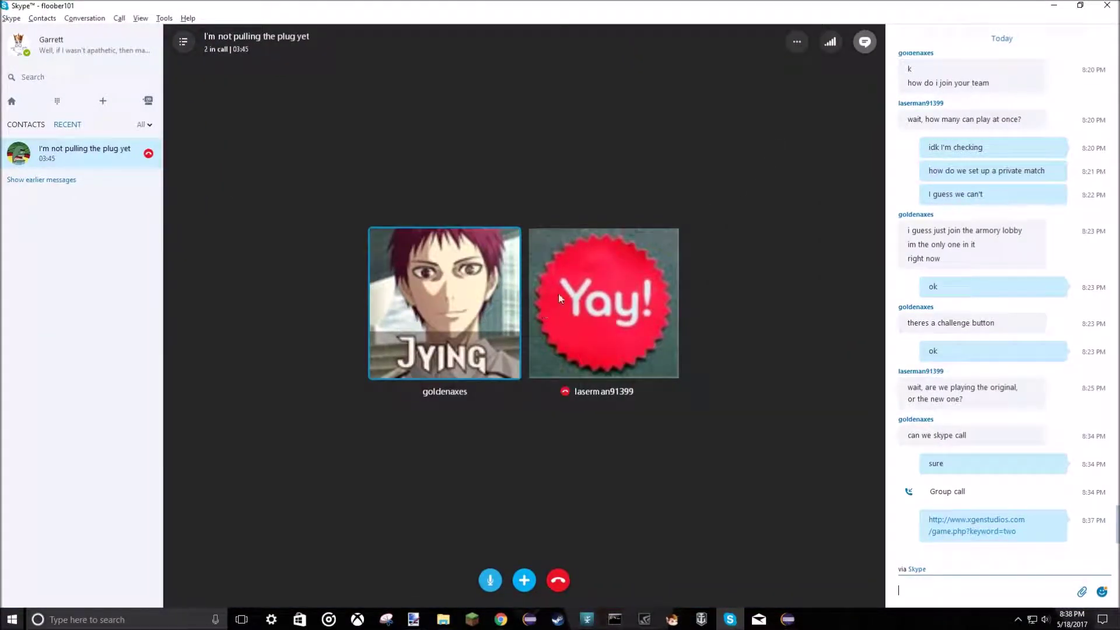
{"action": "left_click", "coordinate": [1080, 7]}
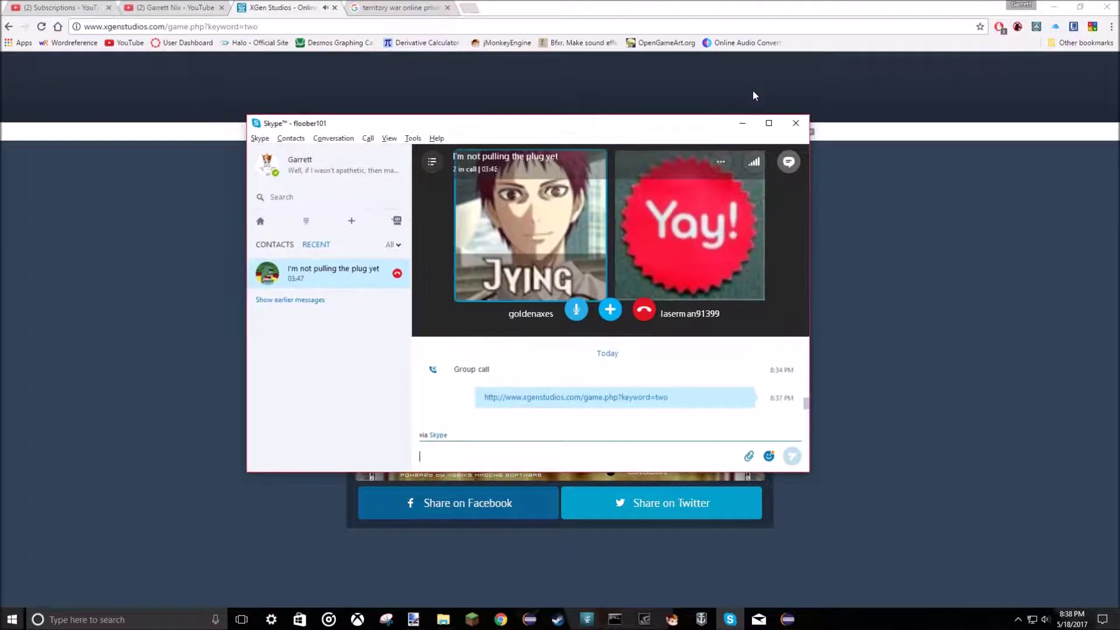
{"action": "left_click", "coordinate": [740, 125]}
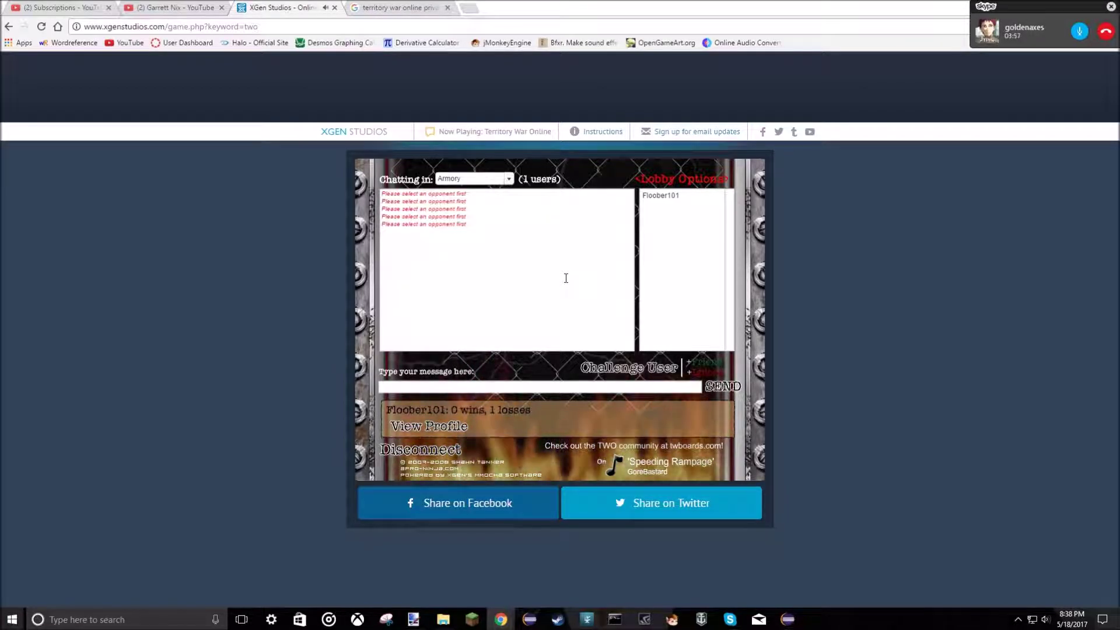
Step: Try opening the chat room list, then briefly check the Skype call window
{"action": "left_click", "coordinate": [511, 180]}
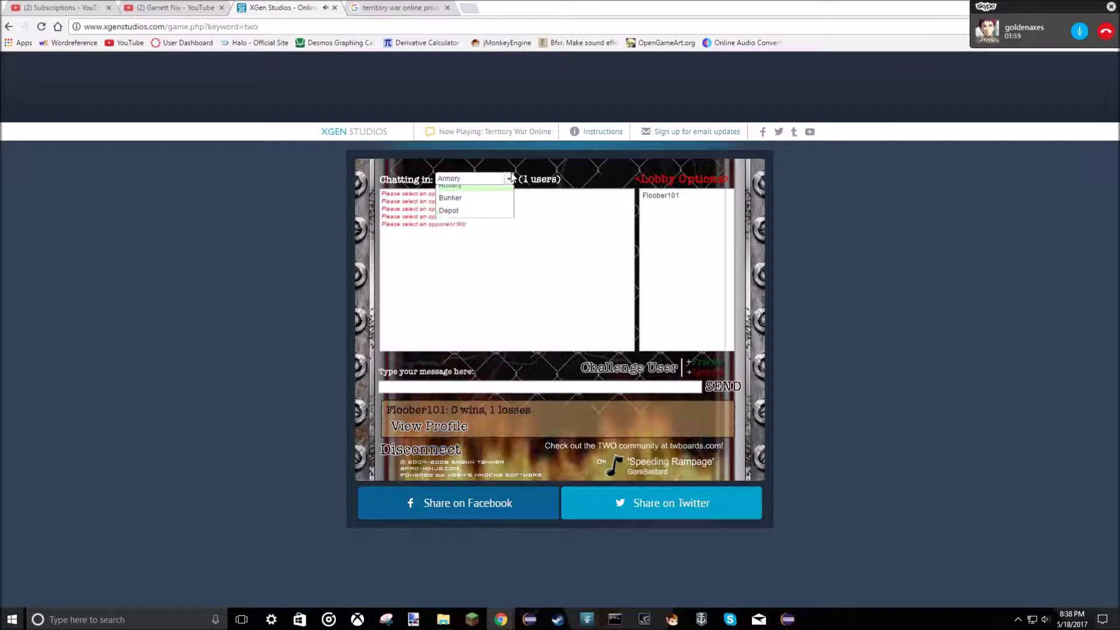
{"action": "left_click", "coordinate": [511, 180]}
{"action": "left_click", "coordinate": [511, 179]}
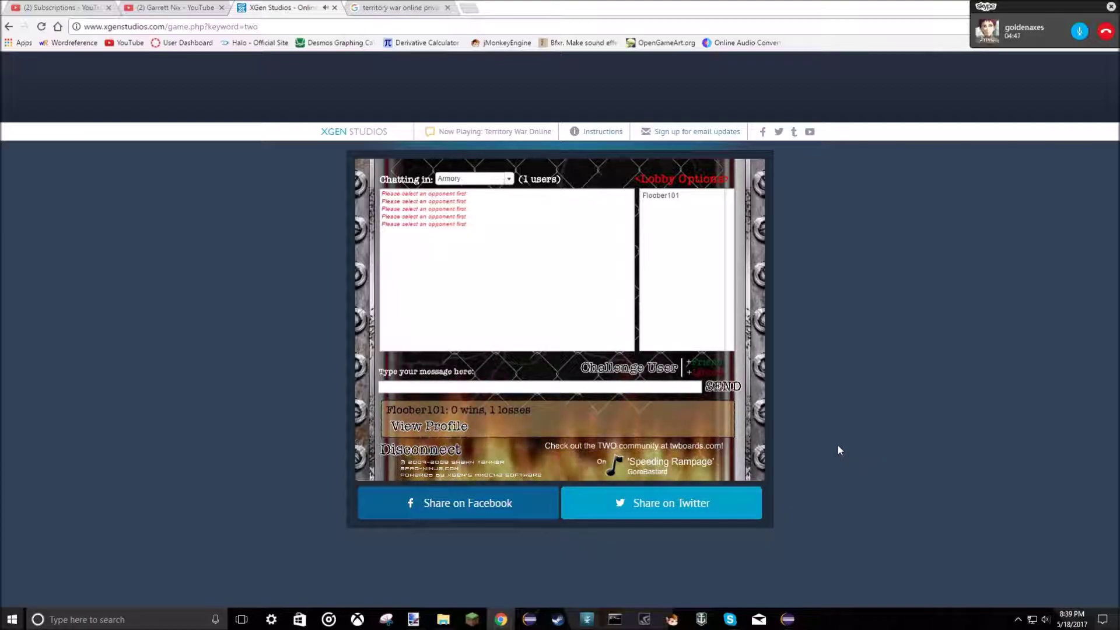
{"action": "left_click", "coordinate": [731, 620]}
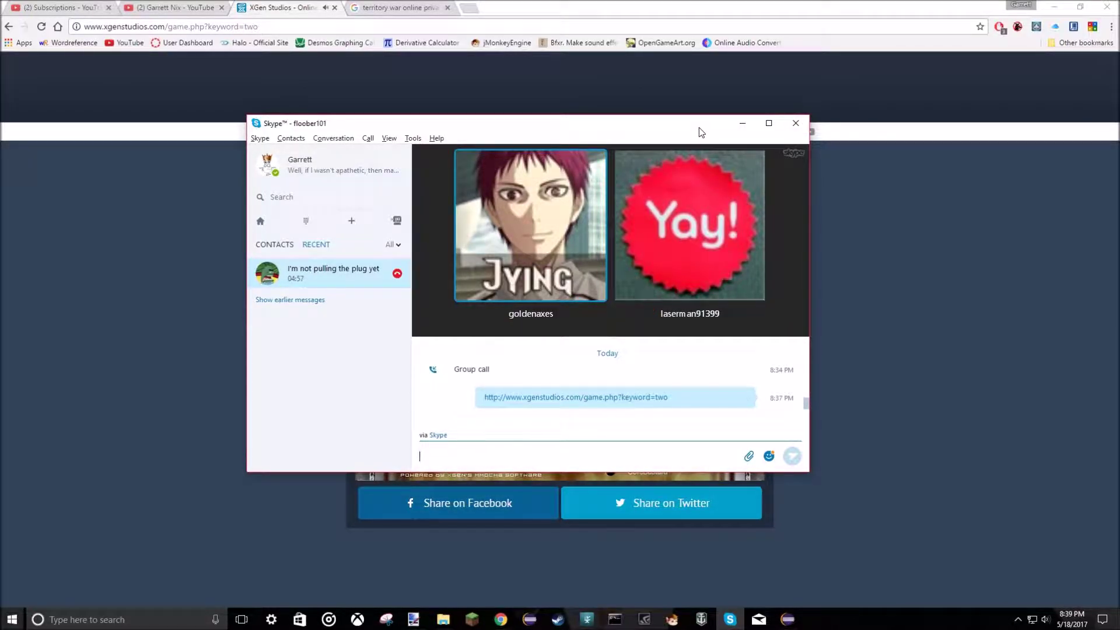
{"action": "left_click", "coordinate": [743, 122]}
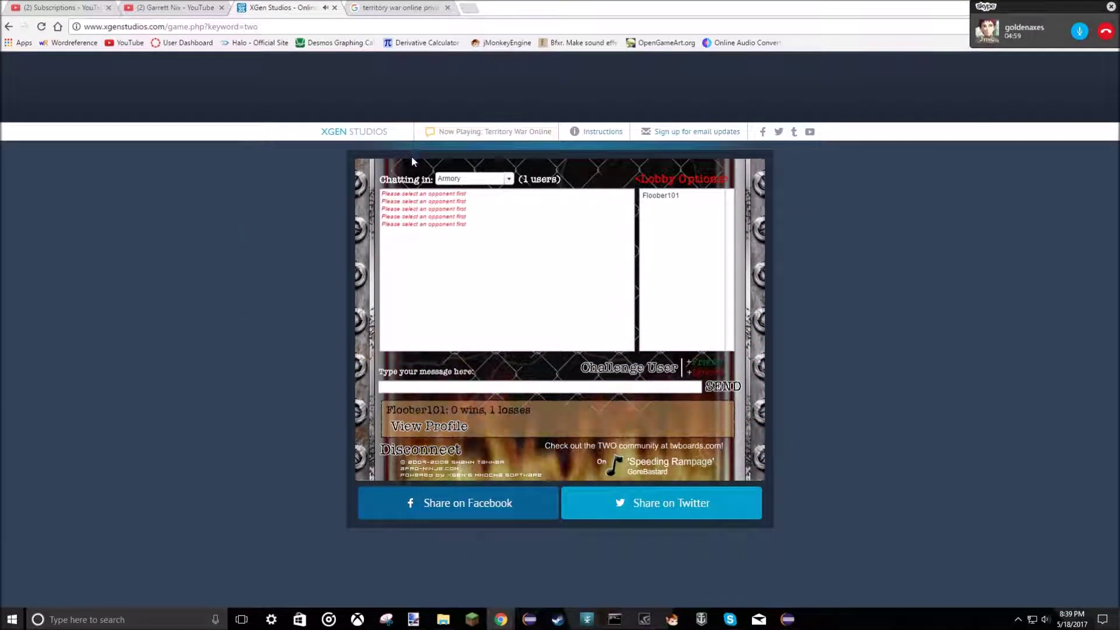
Step: Close the chat room list, staying in Armory, and accept koalabuns's challenge
{"action": "left_click", "coordinate": [509, 181]}
{"action": "left_click", "coordinate": [508, 180]}
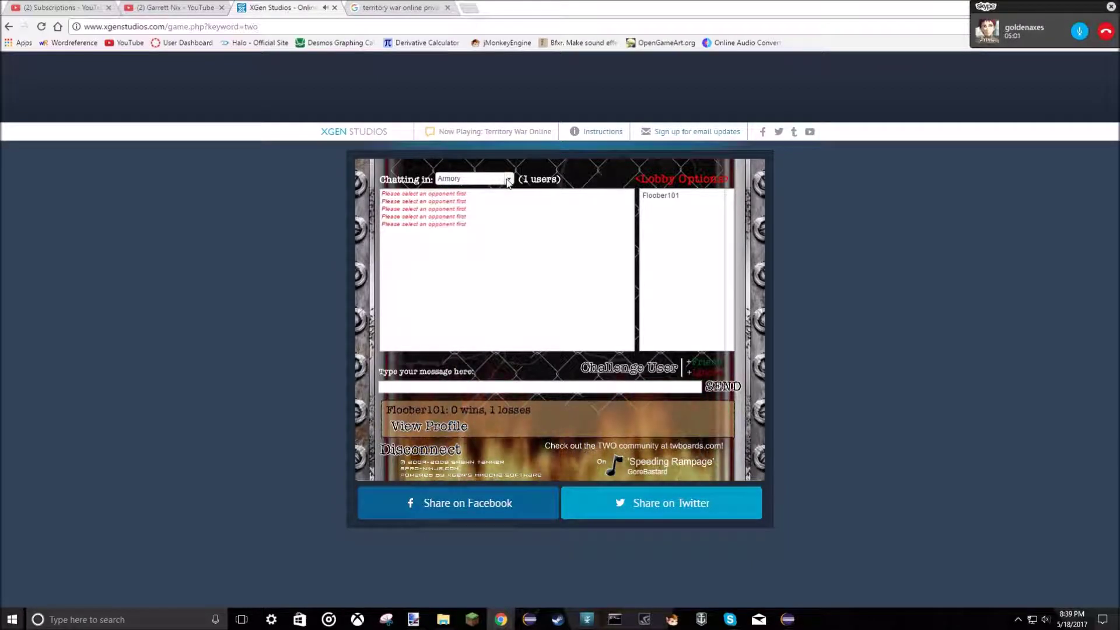
{"action": "left_click", "coordinate": [562, 277]}
{"action": "type", "text": "prepar"}
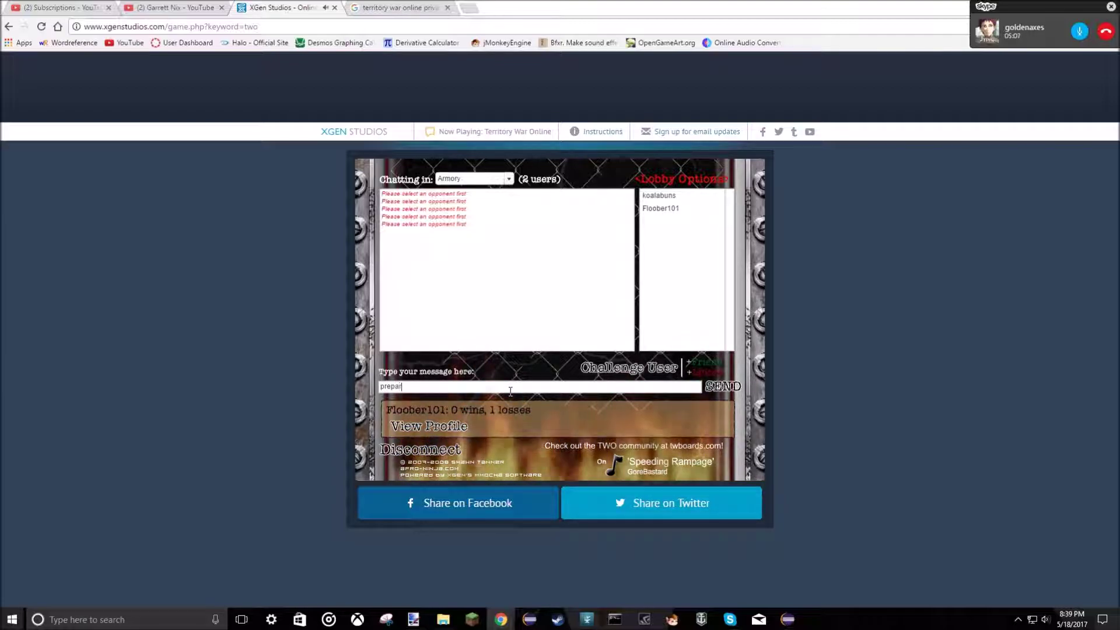
{"action": "type", "text": "e 2 looz"}
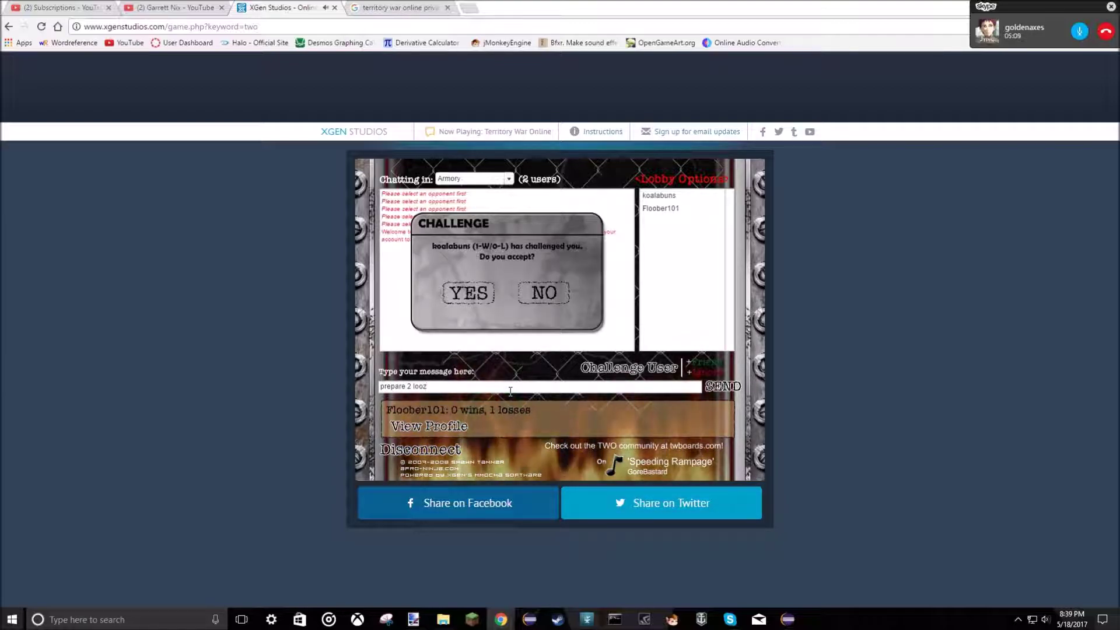
{"action": "left_click", "coordinate": [470, 294]}
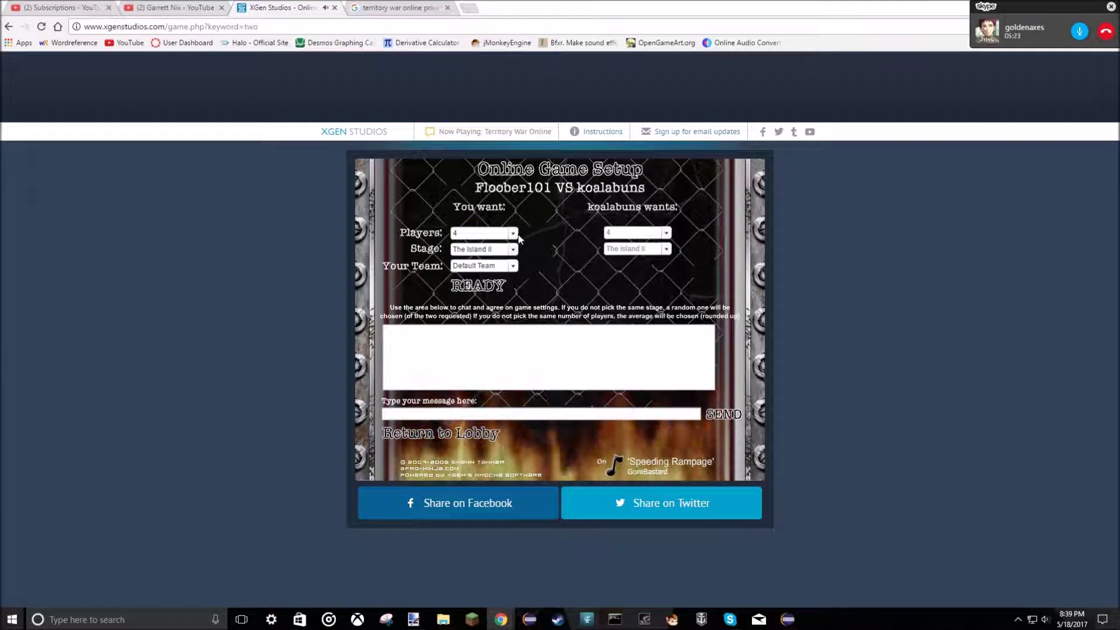
Step: Set the match to 6 players on a Random stage, then return to the lobby
{"action": "left_click", "coordinate": [513, 234]}
{"action": "left_click", "coordinate": [466, 300]}
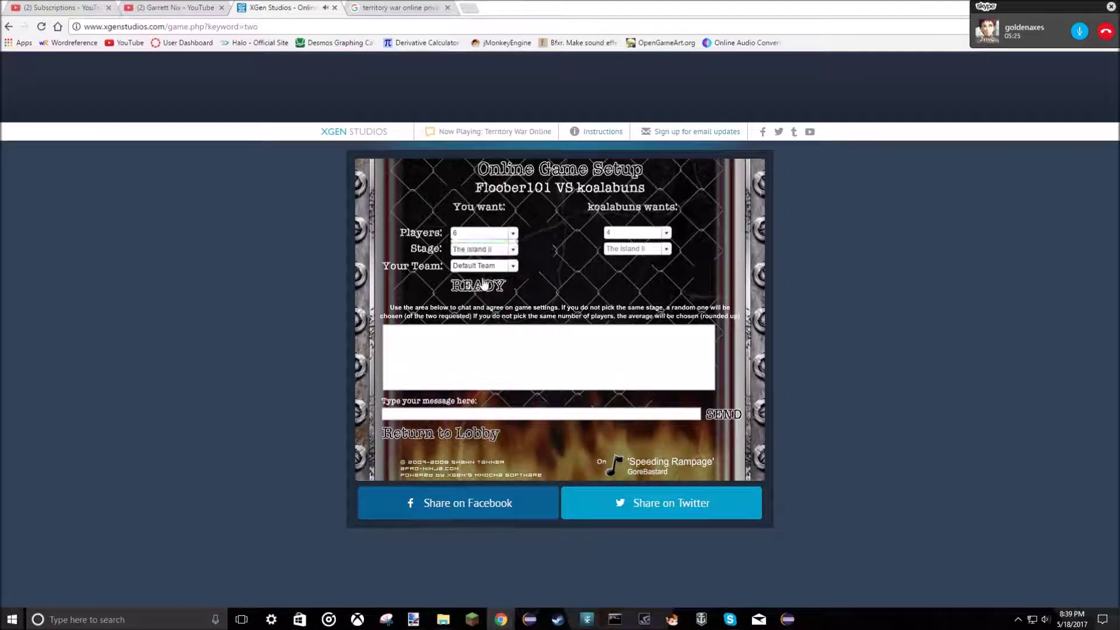
{"action": "left_click", "coordinate": [512, 251]}
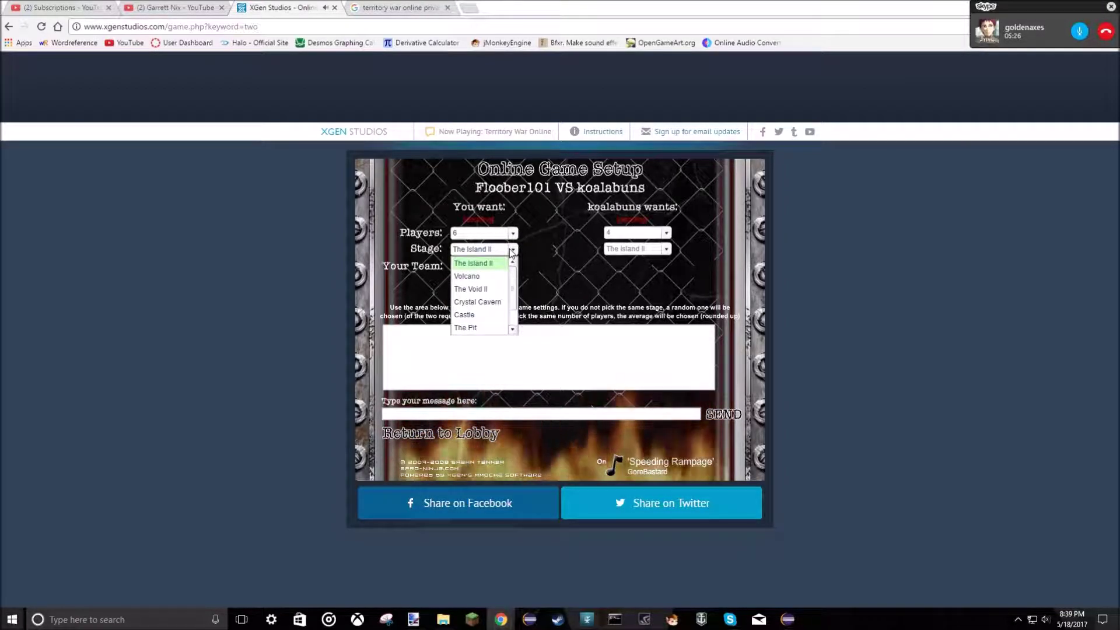
{"action": "scroll", "coordinate": [473, 335], "scroll_direction": "down", "scroll_amount": 2}
{"action": "left_click", "coordinate": [468, 328]}
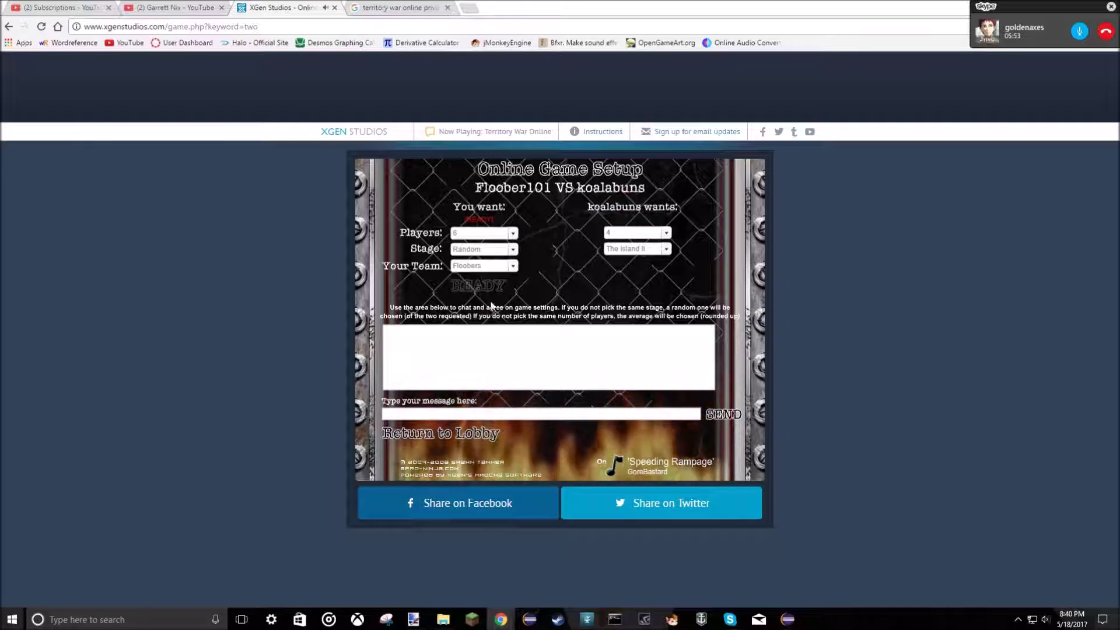
{"action": "left_click", "coordinate": [471, 436]}
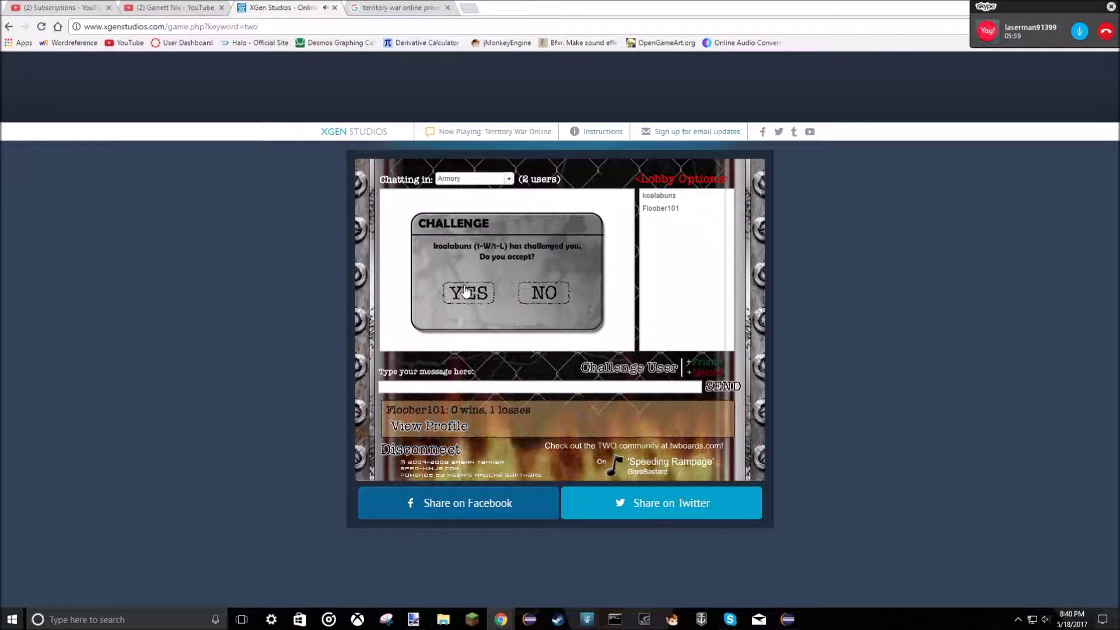
Step: Accept koalabuns's new challenge and set 6 players on a Random stage
{"action": "left_click", "coordinate": [468, 292]}
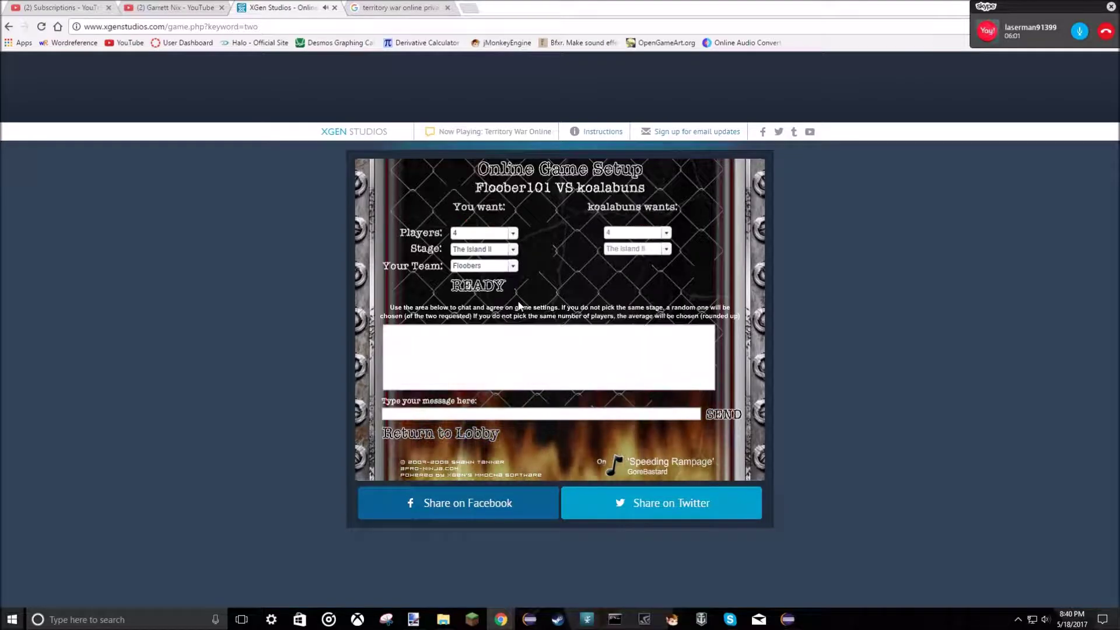
{"action": "left_click", "coordinate": [483, 233]}
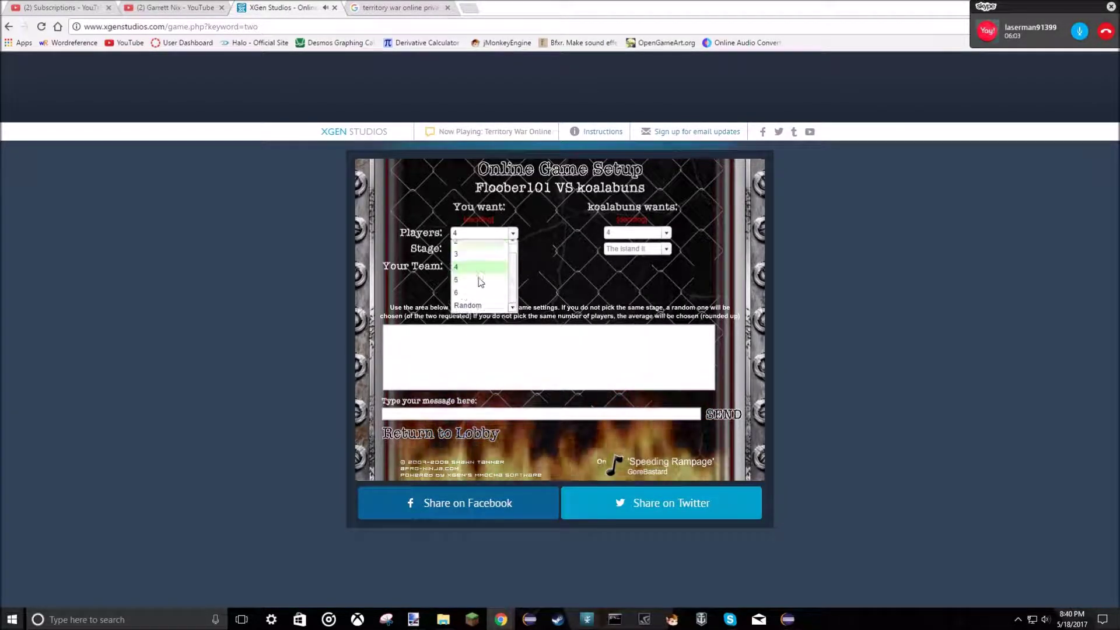
{"action": "left_click", "coordinate": [482, 272]}
{"action": "left_click", "coordinate": [513, 248]}
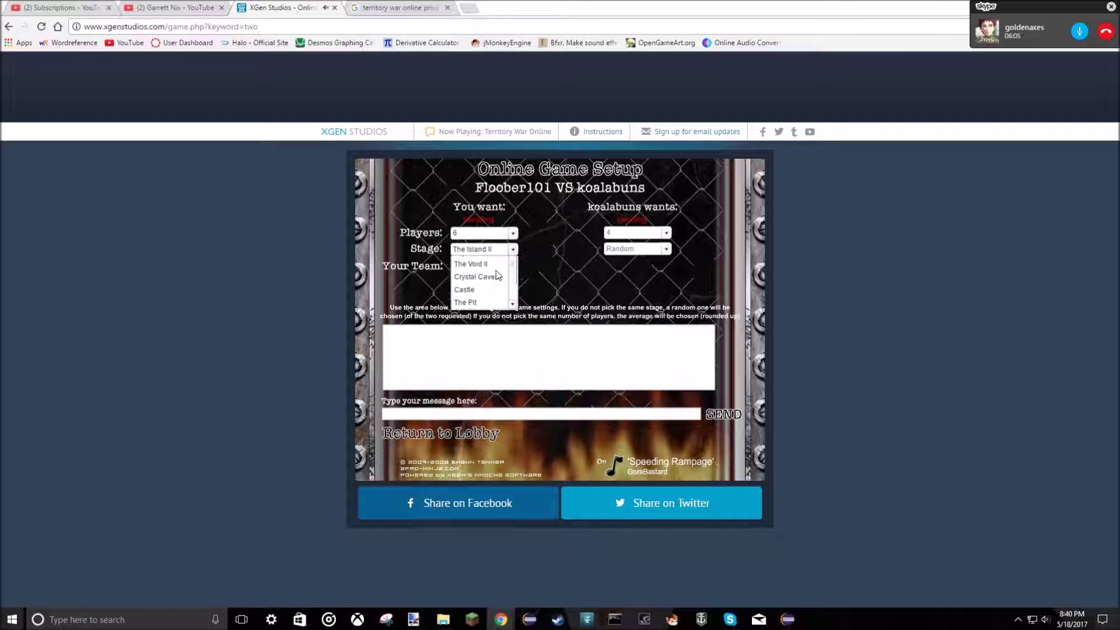
{"action": "scroll", "coordinate": [481, 289], "scroll_direction": "down", "scroll_amount": 3}
{"action": "left_click", "coordinate": [468, 326]}
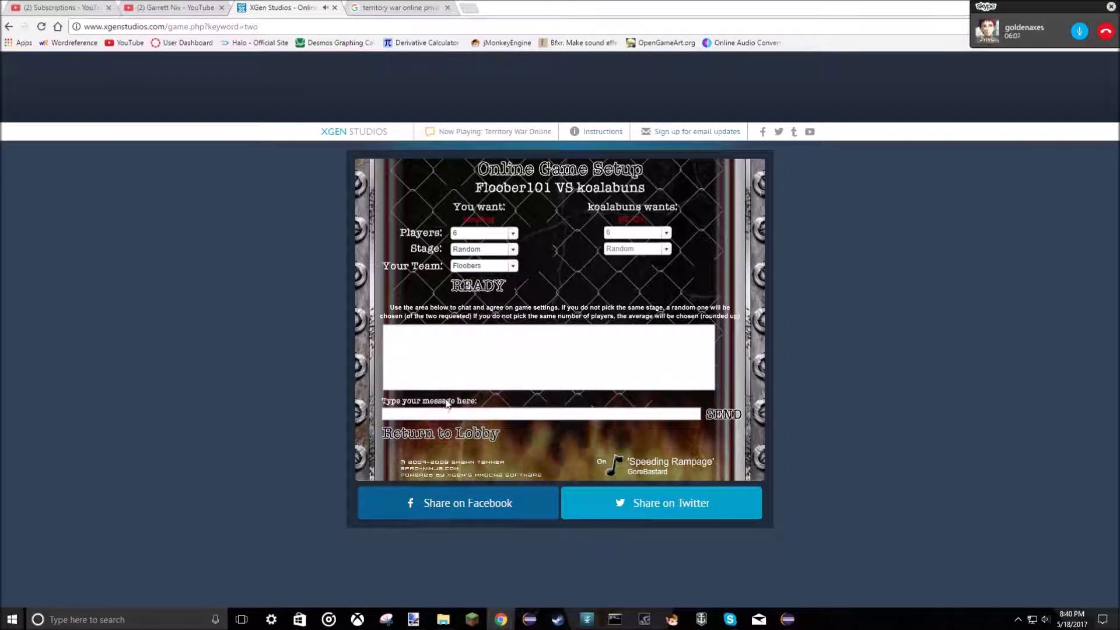
Step: Send the opponent a chat message, toggle the Skype window, and declare ready
{"action": "left_click", "coordinate": [432, 416]}
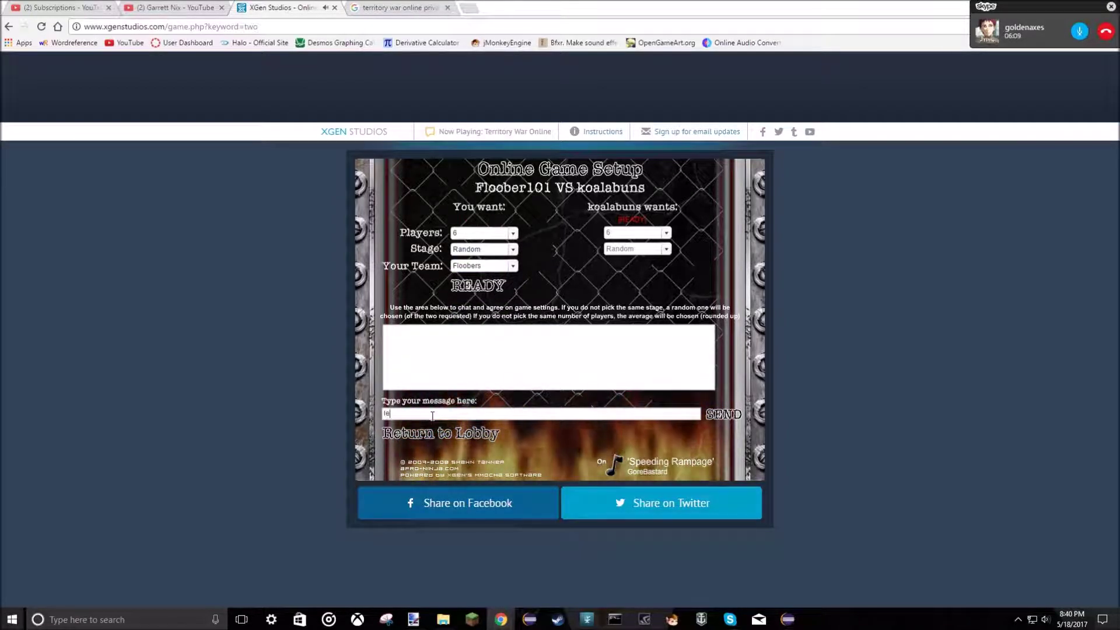
{"action": "type", "text": "lez goooooooooooooooooooo"}
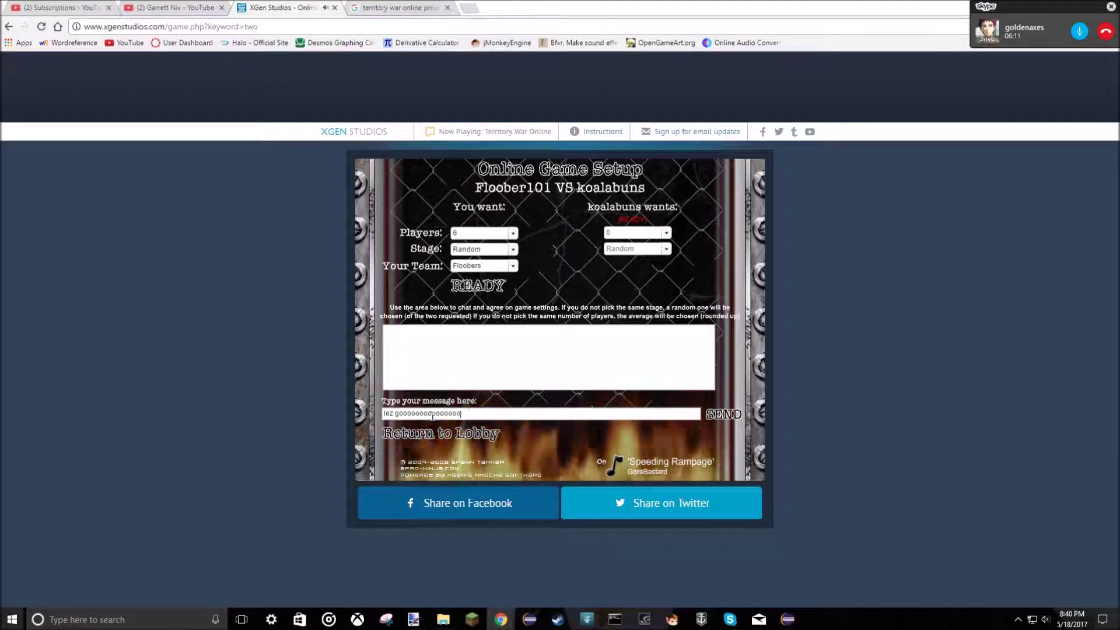
{"action": "key", "text": "Return"}
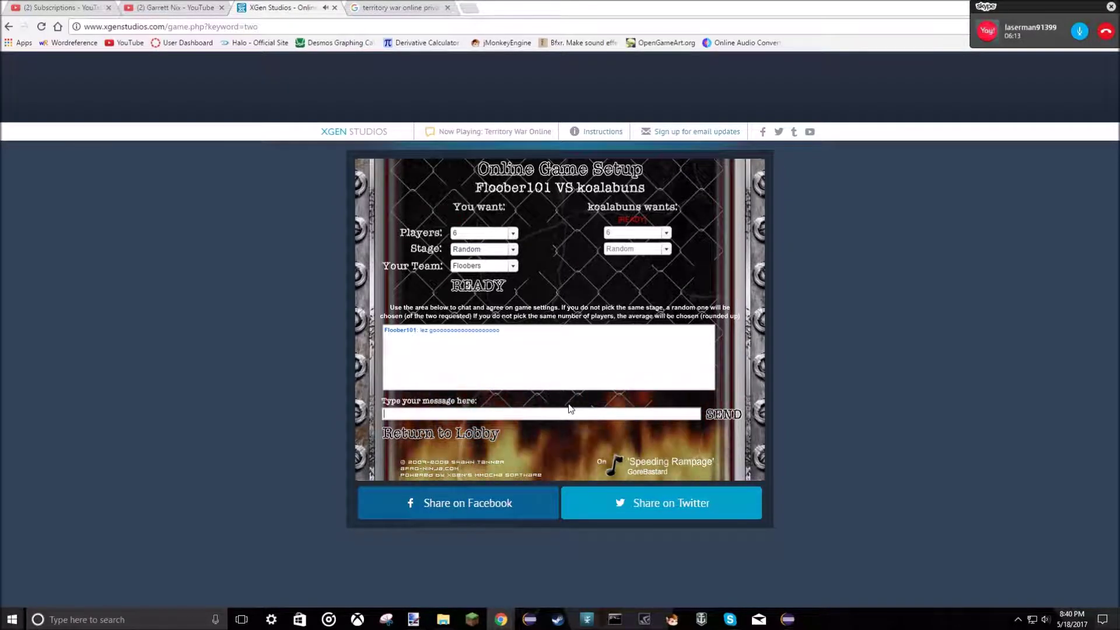
{"action": "left_click", "coordinate": [730, 620]}
{"action": "left_click", "coordinate": [729, 620]}
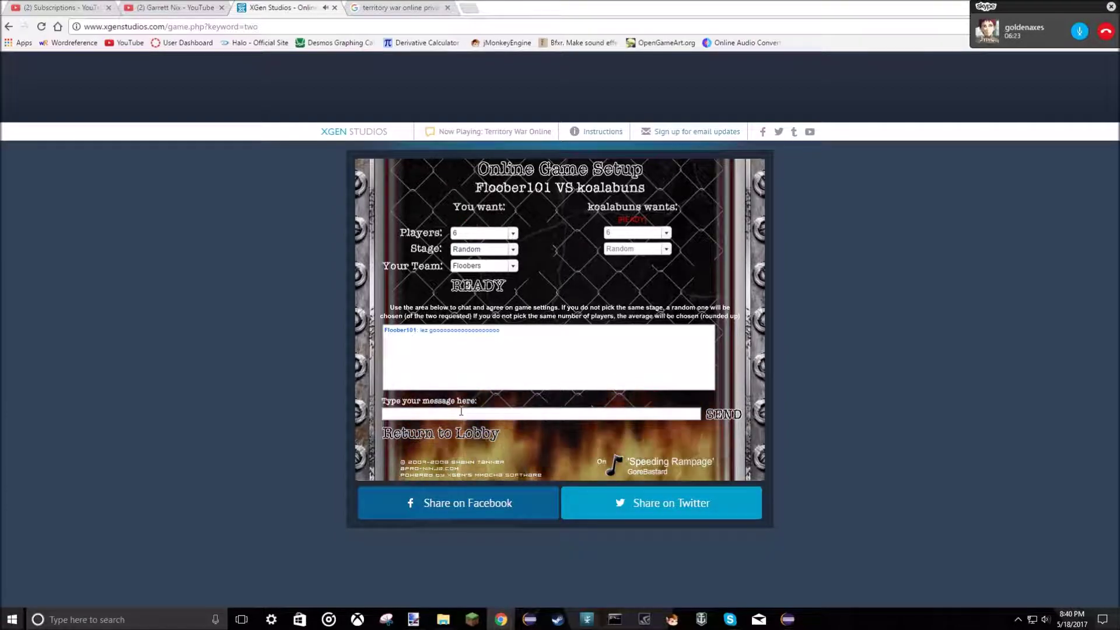
{"action": "left_click", "coordinate": [477, 285]}
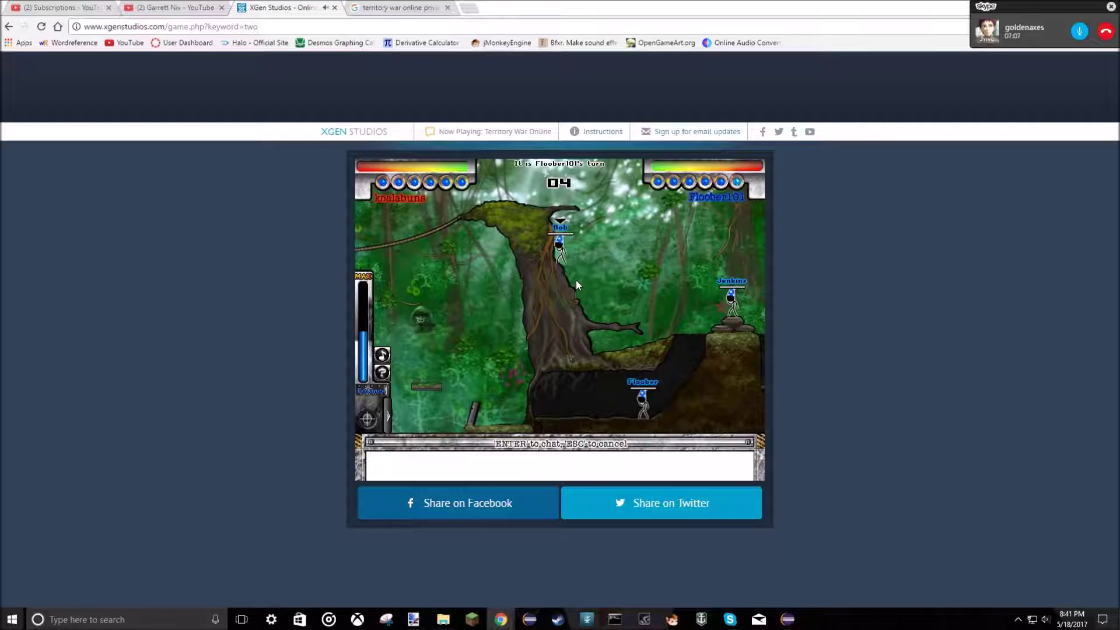
Step: Open and close the weapon bar, let the turn expire, then reopen it next turn
{"action": "left_click", "coordinate": [368, 419]}
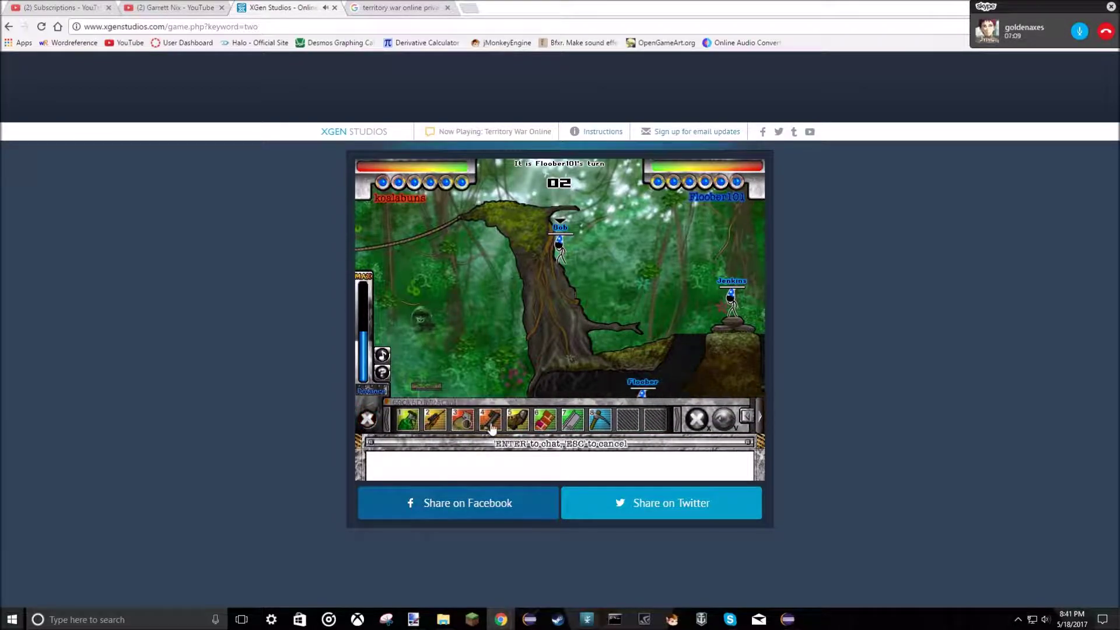
{"action": "left_click", "coordinate": [493, 423]}
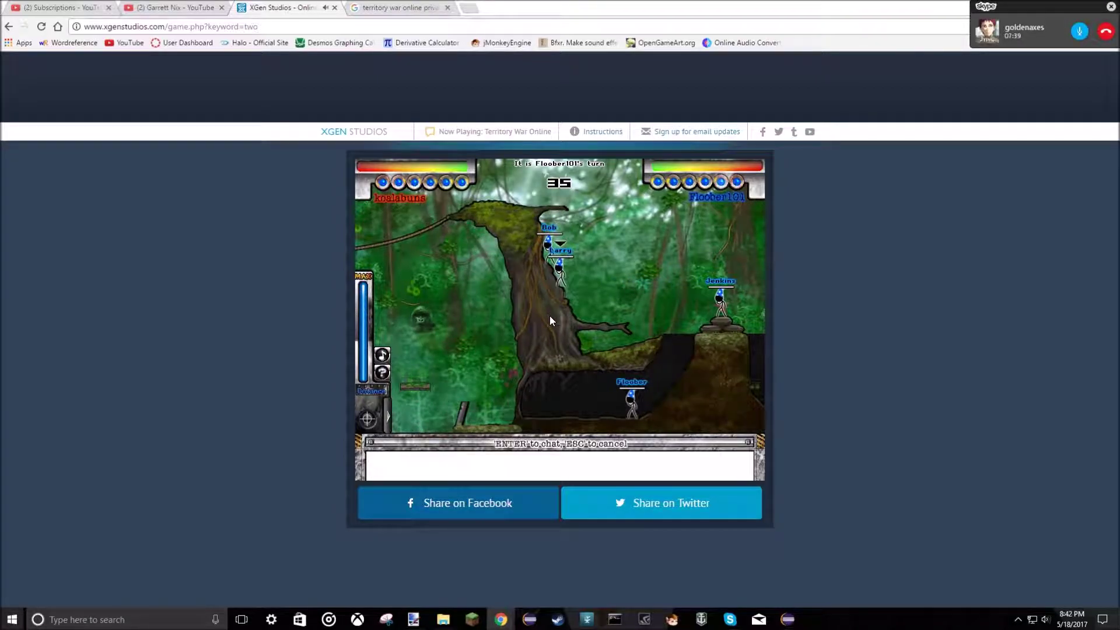
{"action": "left_click", "coordinate": [368, 421]}
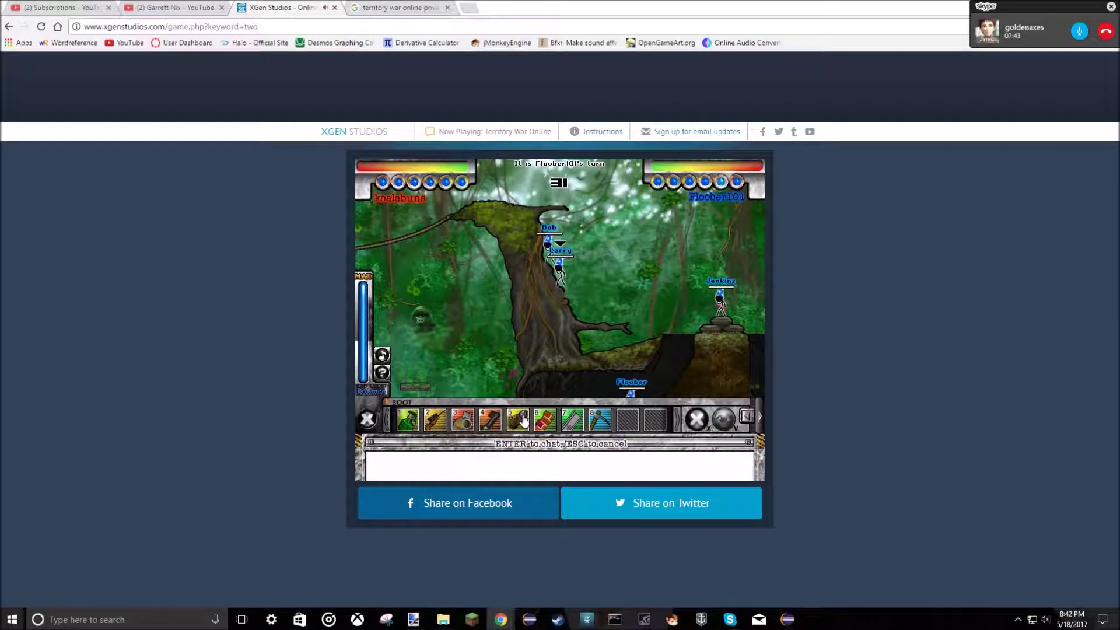
Step: Use Build Platform to place a metal platform in mid-air right of the tree
{"action": "left_click", "coordinate": [572, 423]}
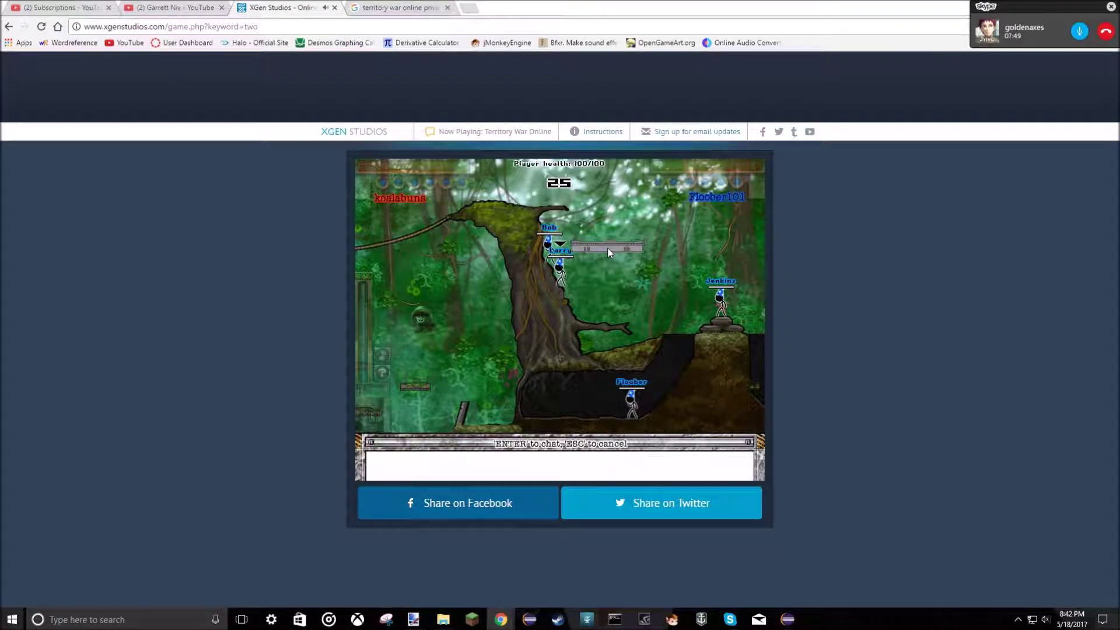
{"action": "left_click", "coordinate": [608, 253]}
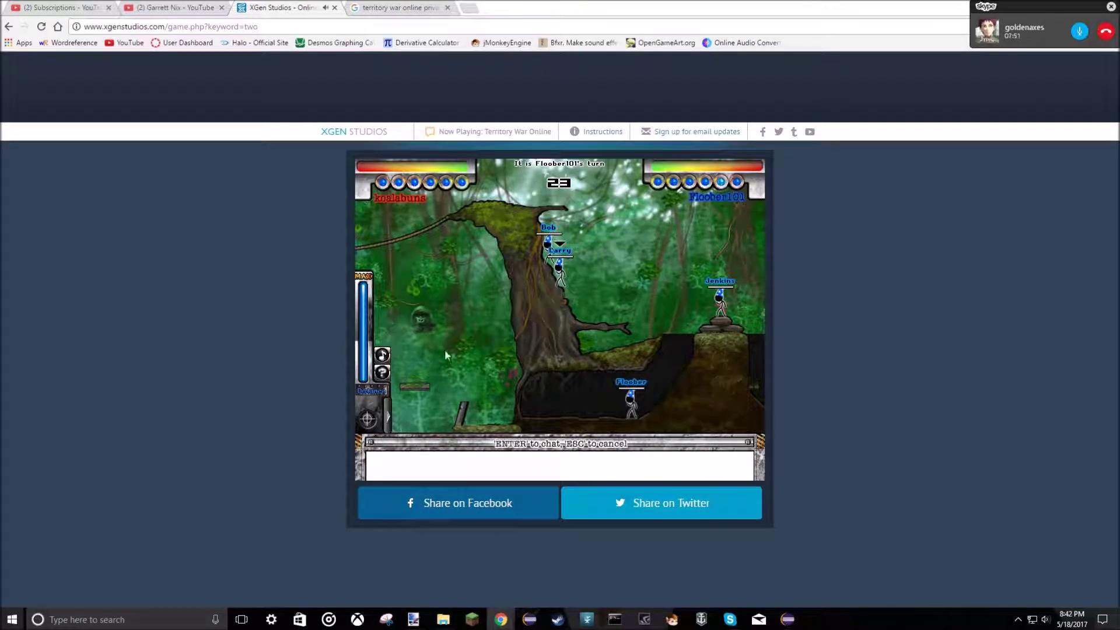
{"action": "left_click", "coordinate": [368, 420]}
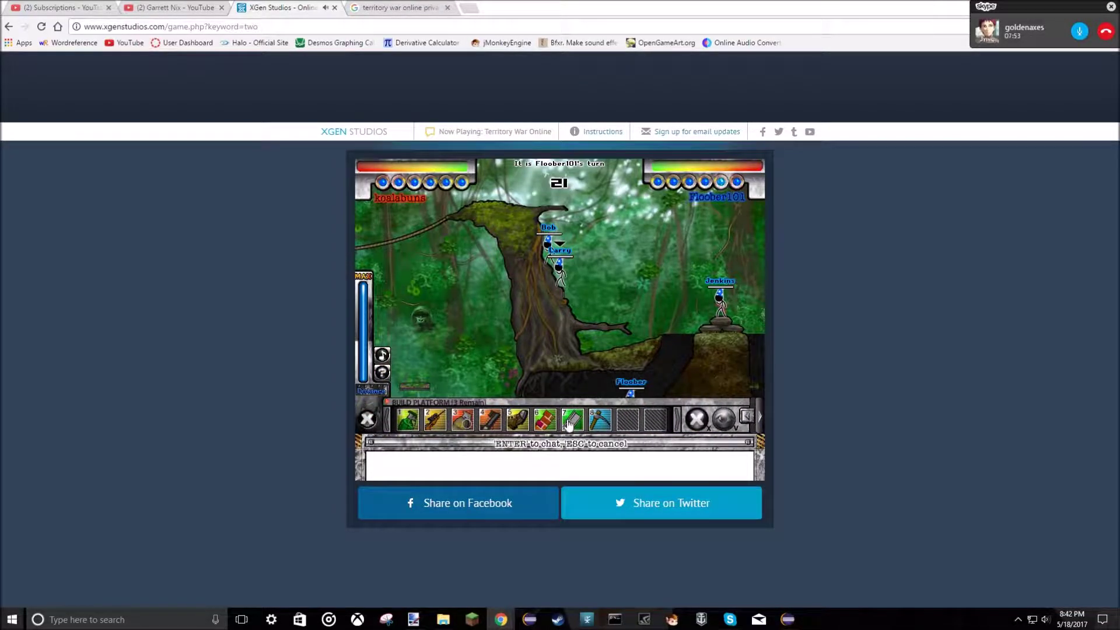
{"action": "left_click", "coordinate": [570, 419]}
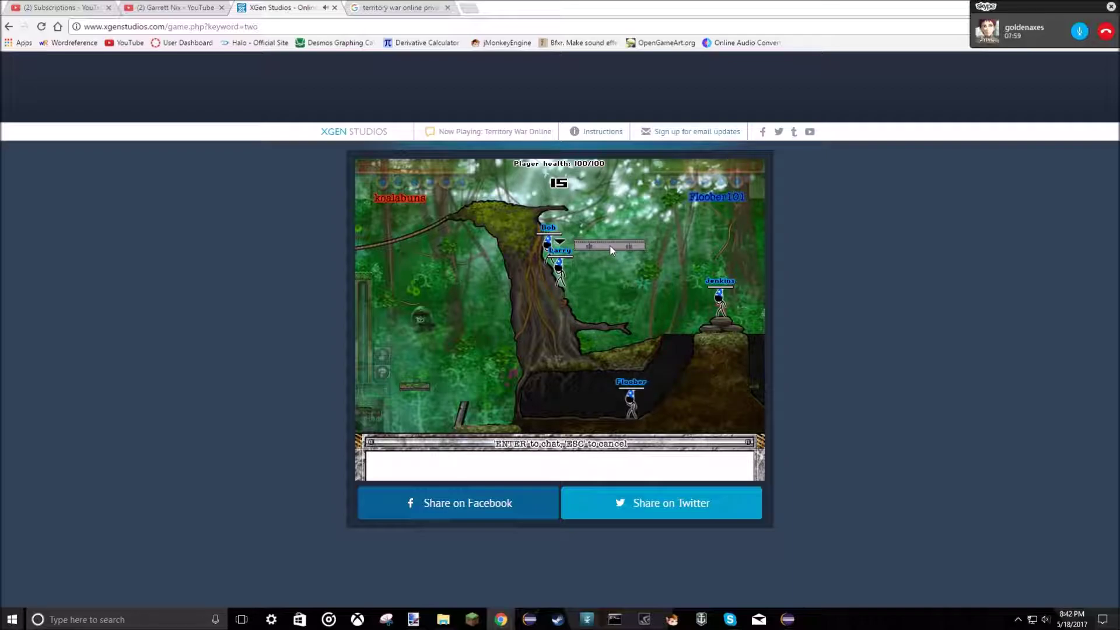
{"action": "left_click", "coordinate": [610, 247]}
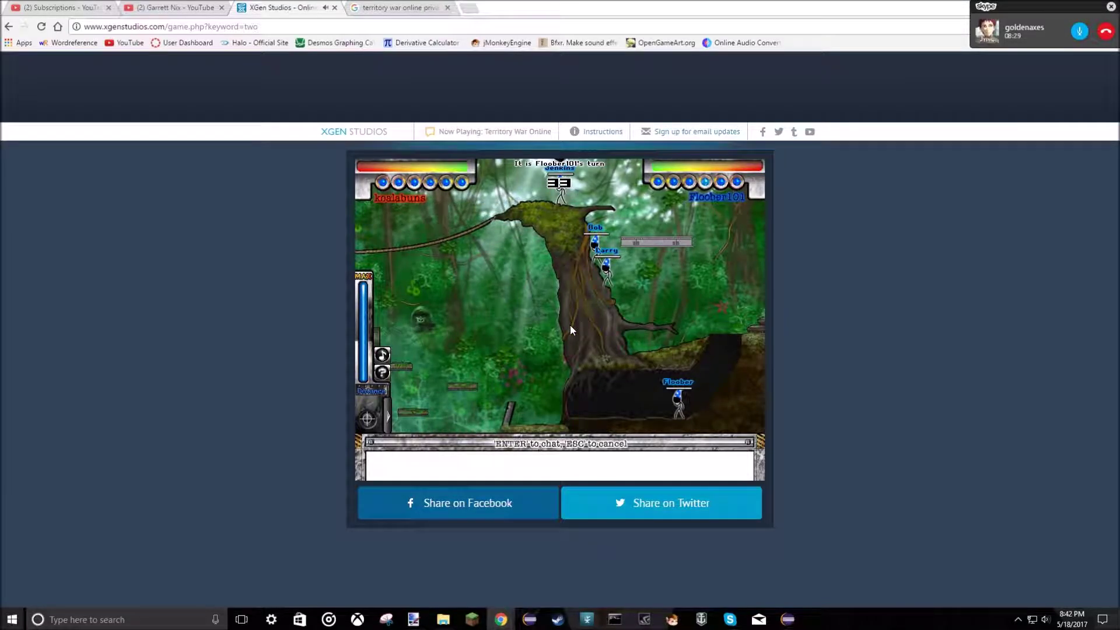
Step: Choose an aimed weapon, angle it upward, and fire at the enemy on the treetop
{"action": "left_click", "coordinate": [368, 419]}
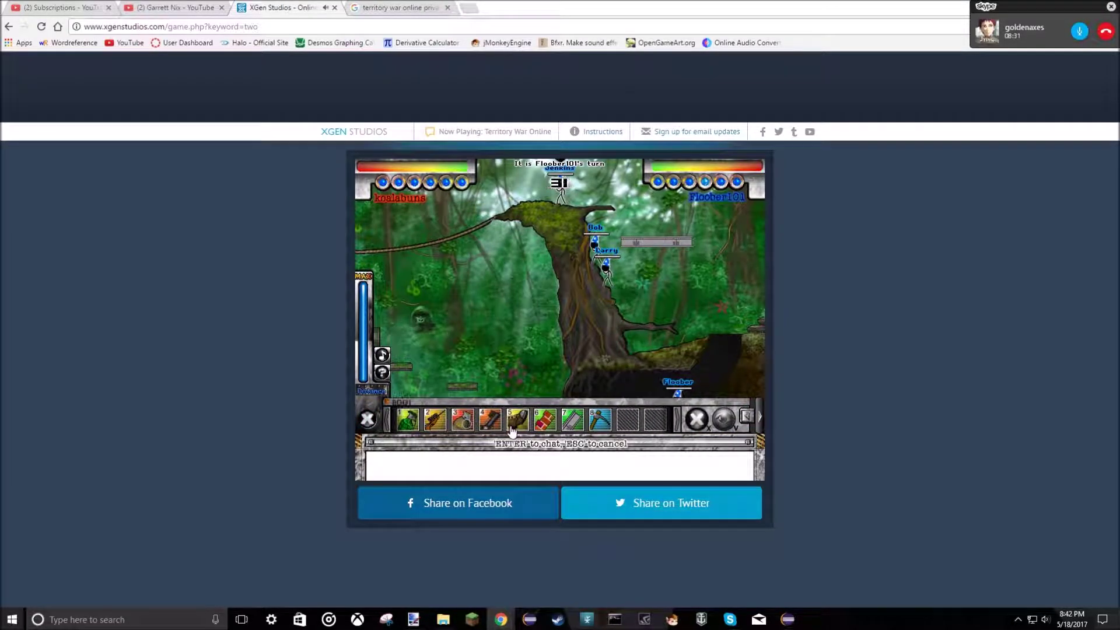
{"action": "left_click", "coordinate": [410, 421]}
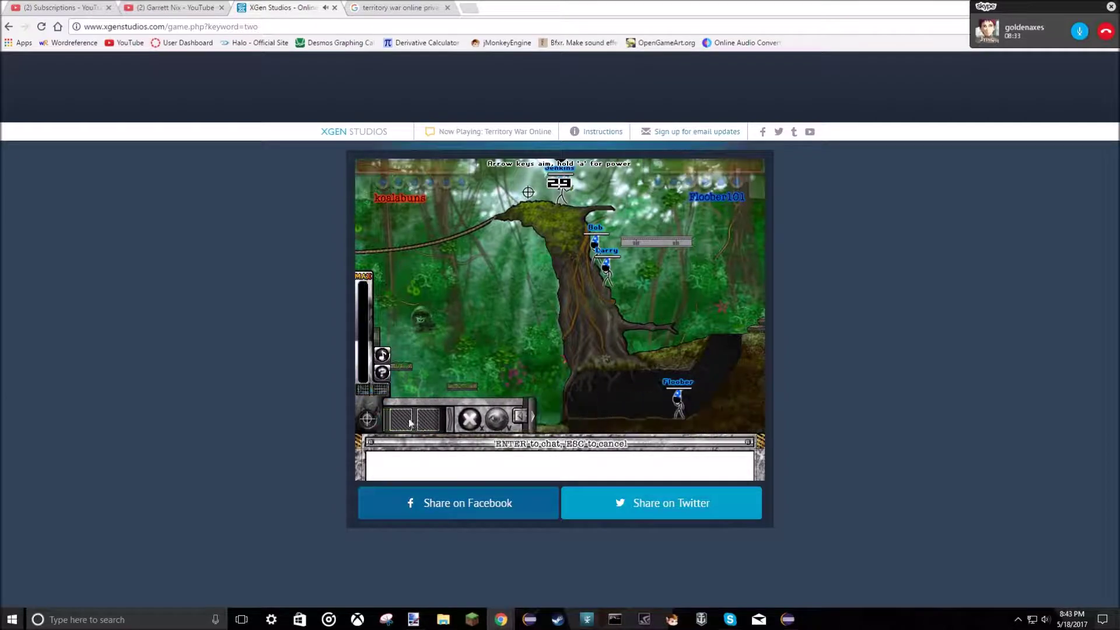
{"action": "key", "text": "Up"}
{"action": "key", "text": "Up"}
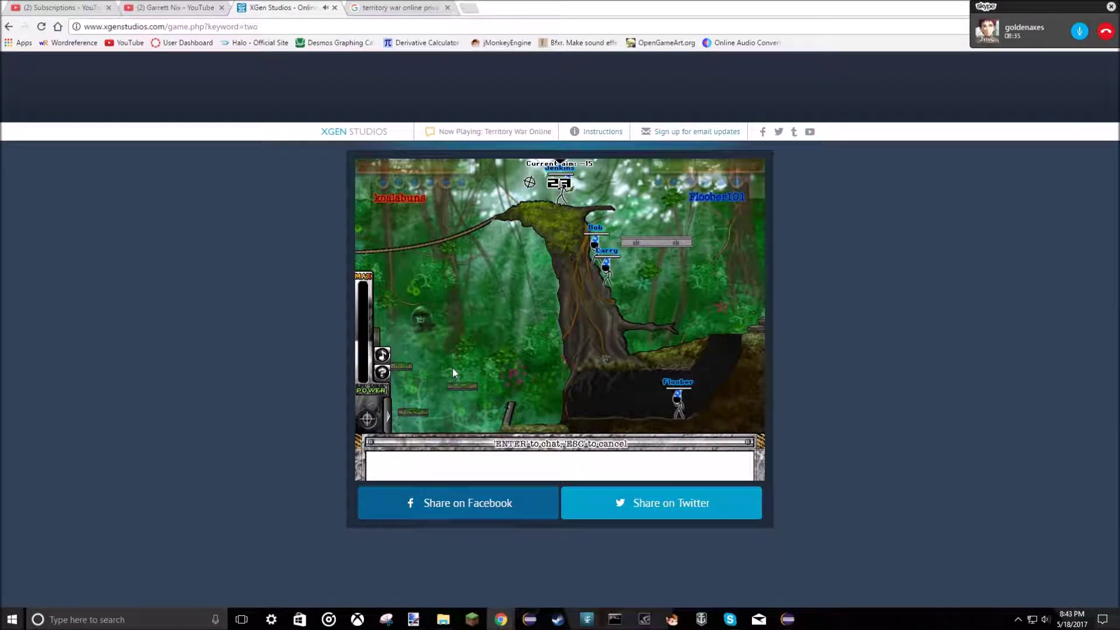
{"action": "key", "text": "a"}
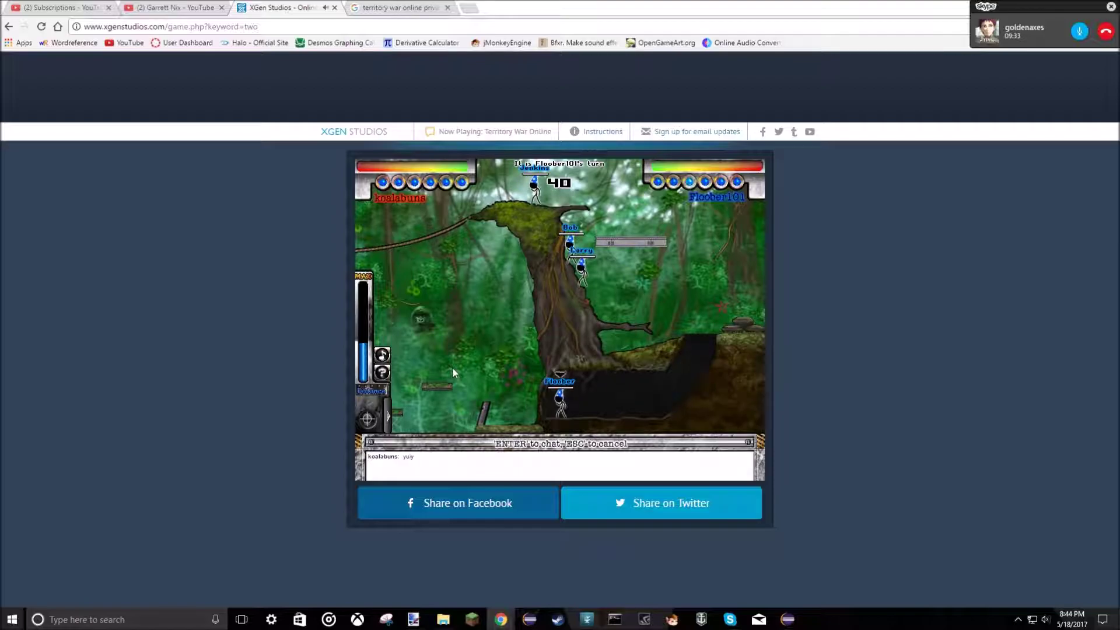
Step: Equip the pickaxe and swing it with A to end the turn
{"action": "left_click", "coordinate": [367, 420]}
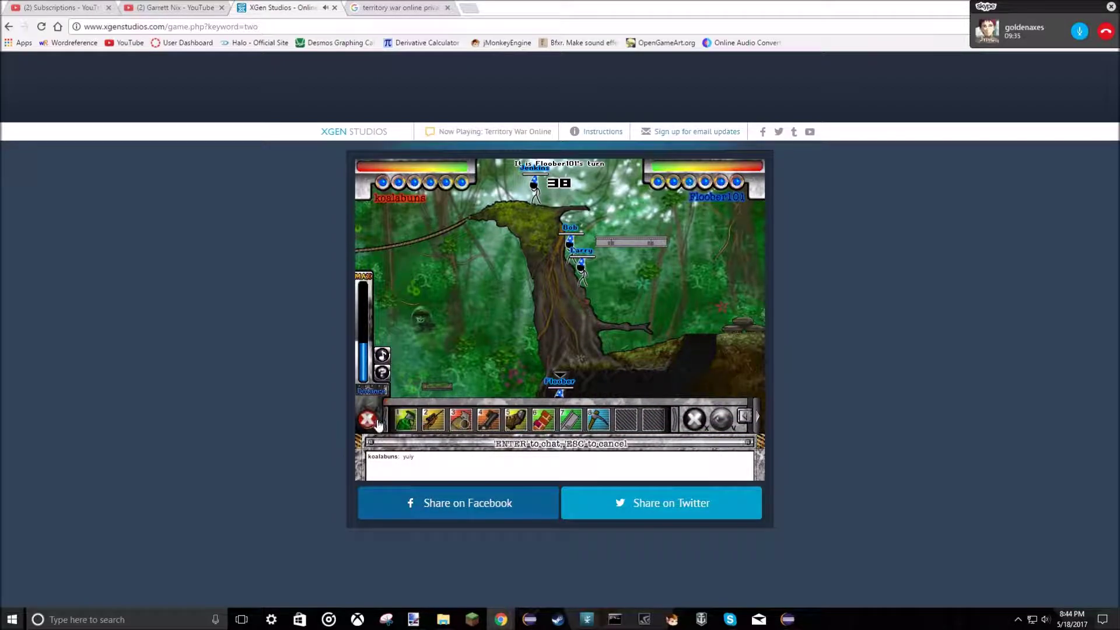
{"action": "left_click", "coordinate": [595, 420]}
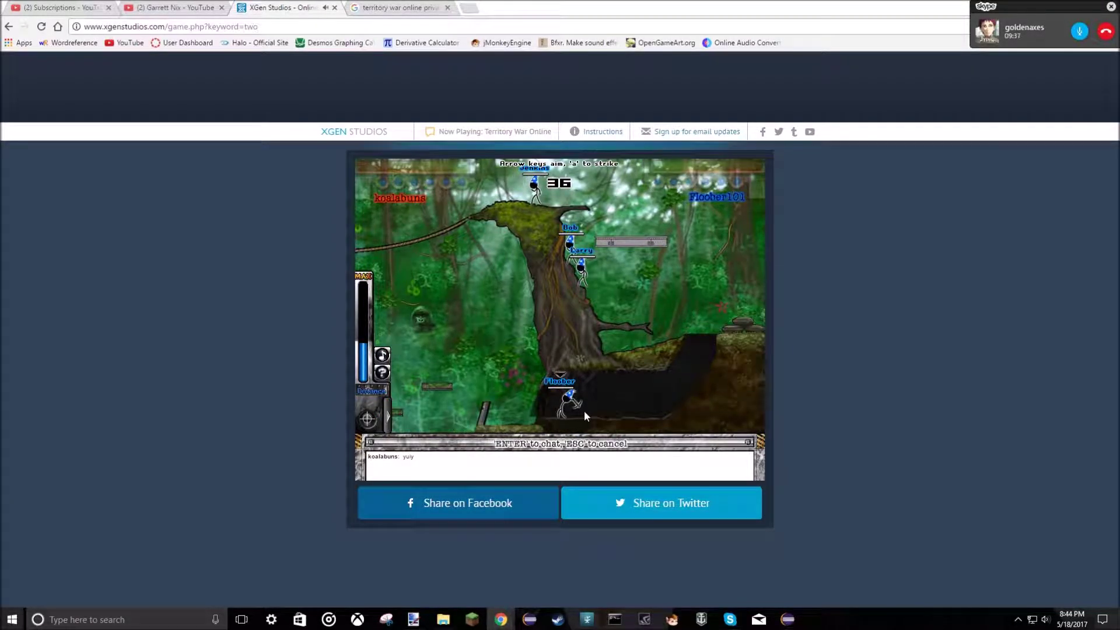
{"action": "key", "text": "a"}
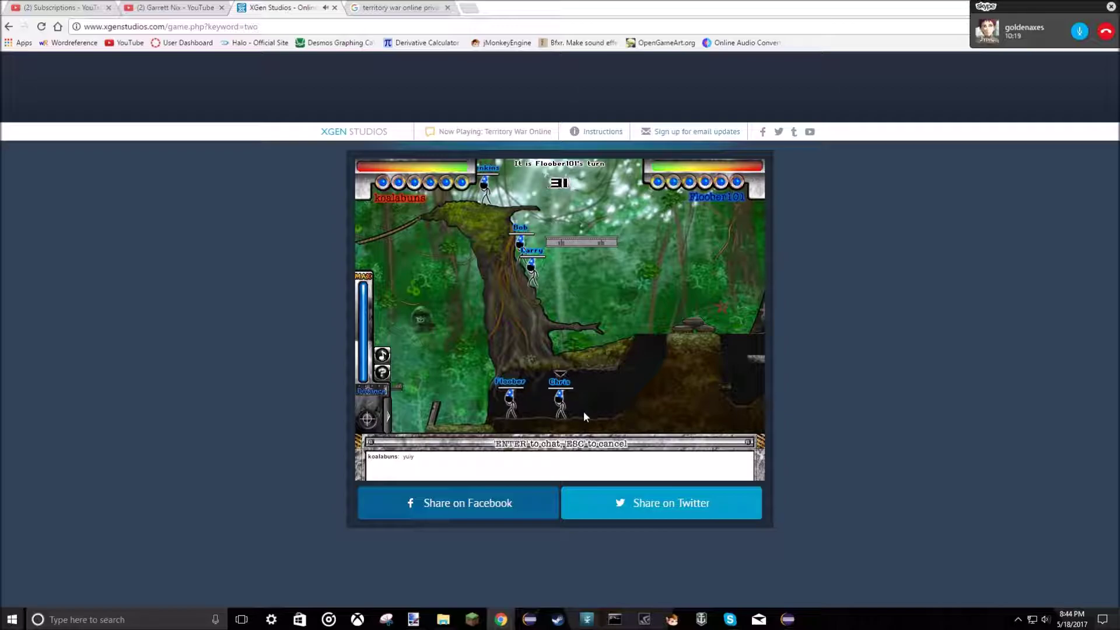
Step: Survey the whole stage, equip the rifle, and fire it toward the right
{"action": "left_click", "coordinate": [368, 418]}
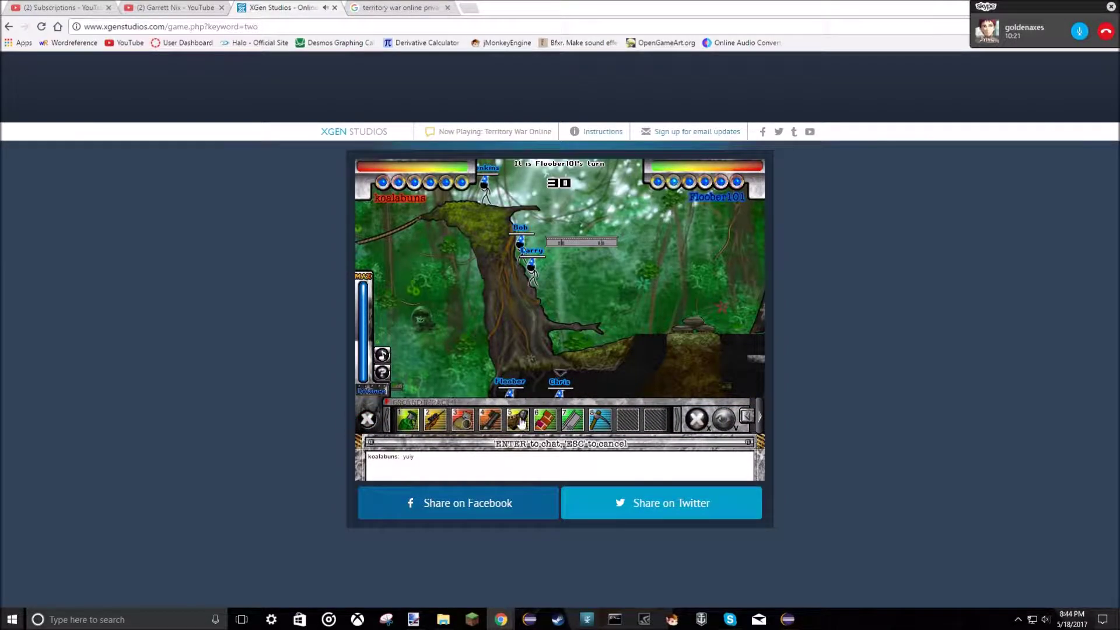
{"action": "left_click", "coordinate": [726, 419]}
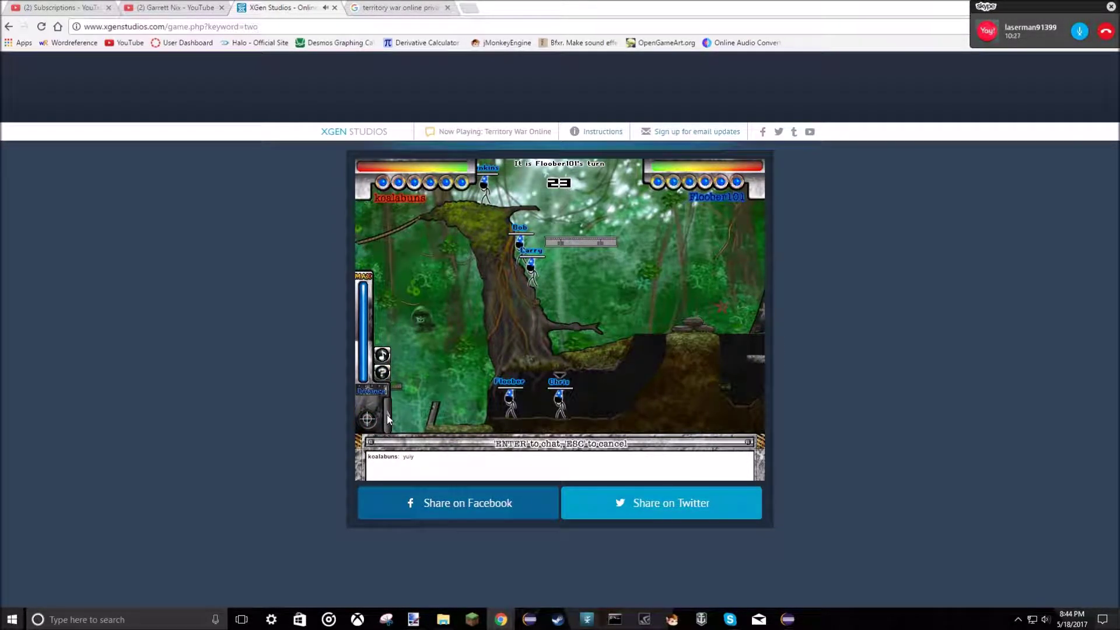
{"action": "left_click", "coordinate": [367, 419]}
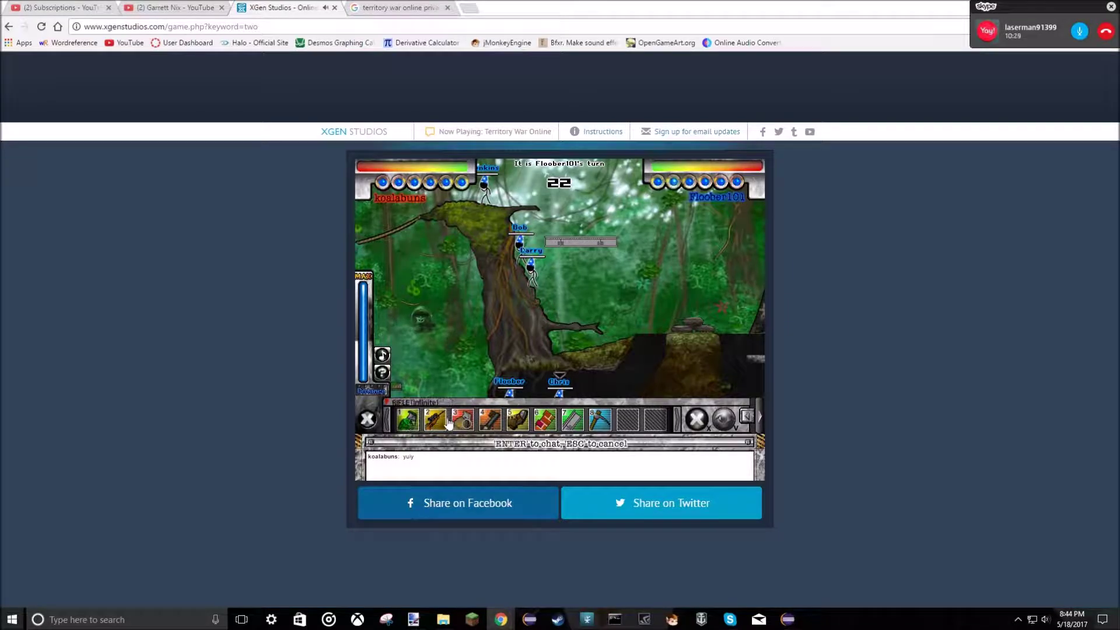
{"action": "left_click", "coordinate": [447, 422]}
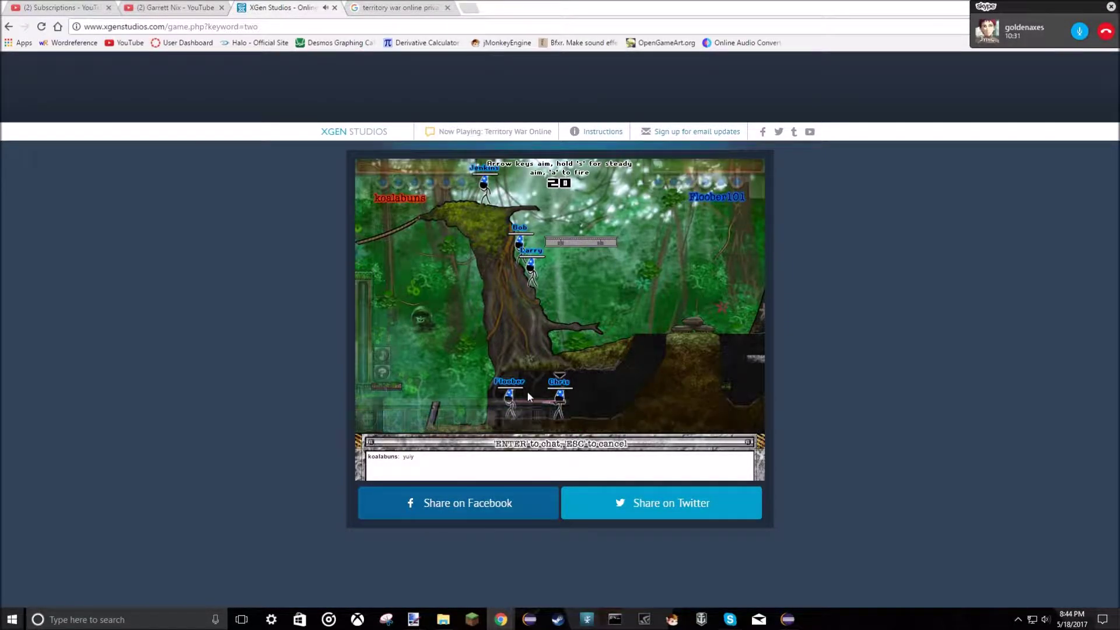
{"action": "key", "text": "space"}
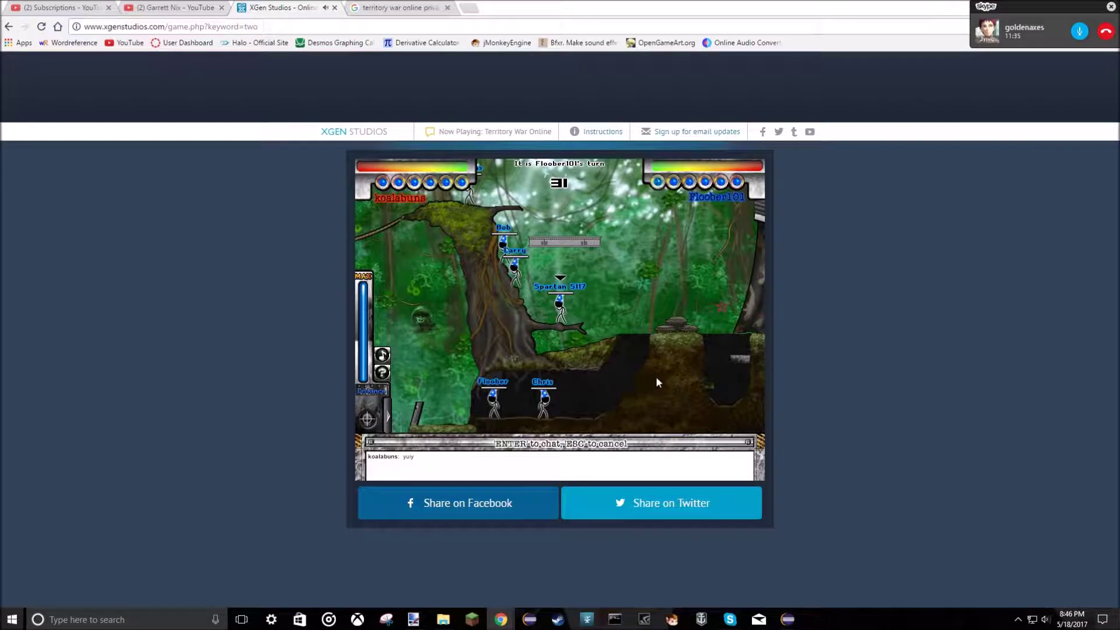
Step: Arm Spartan S117 with the rifle and fire a shot
{"action": "left_click", "coordinate": [368, 420]}
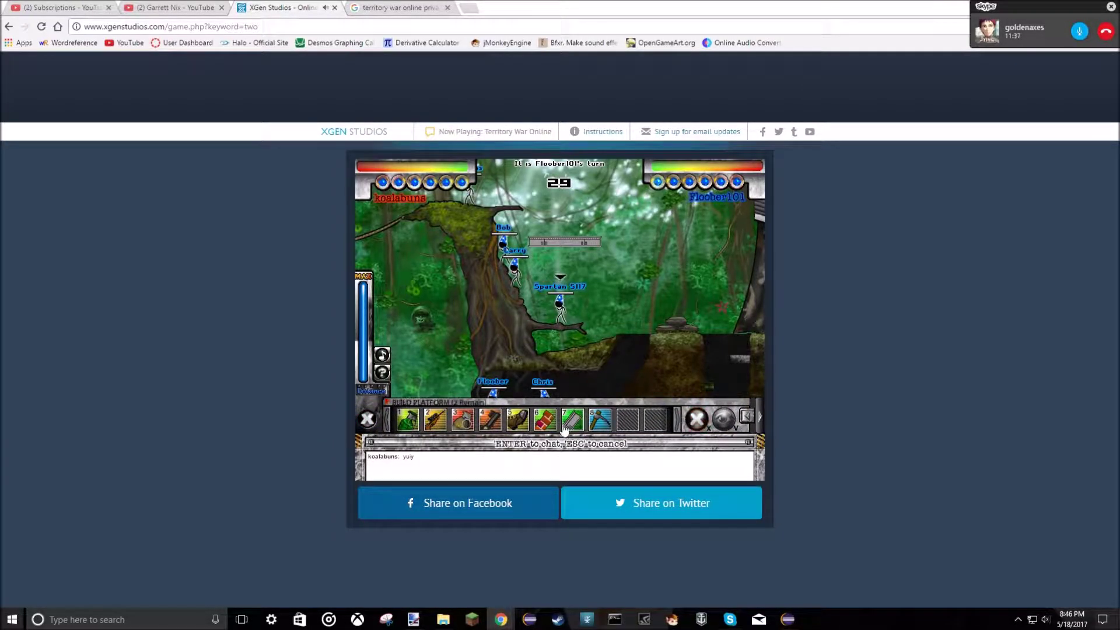
{"action": "left_click", "coordinate": [431, 423]}
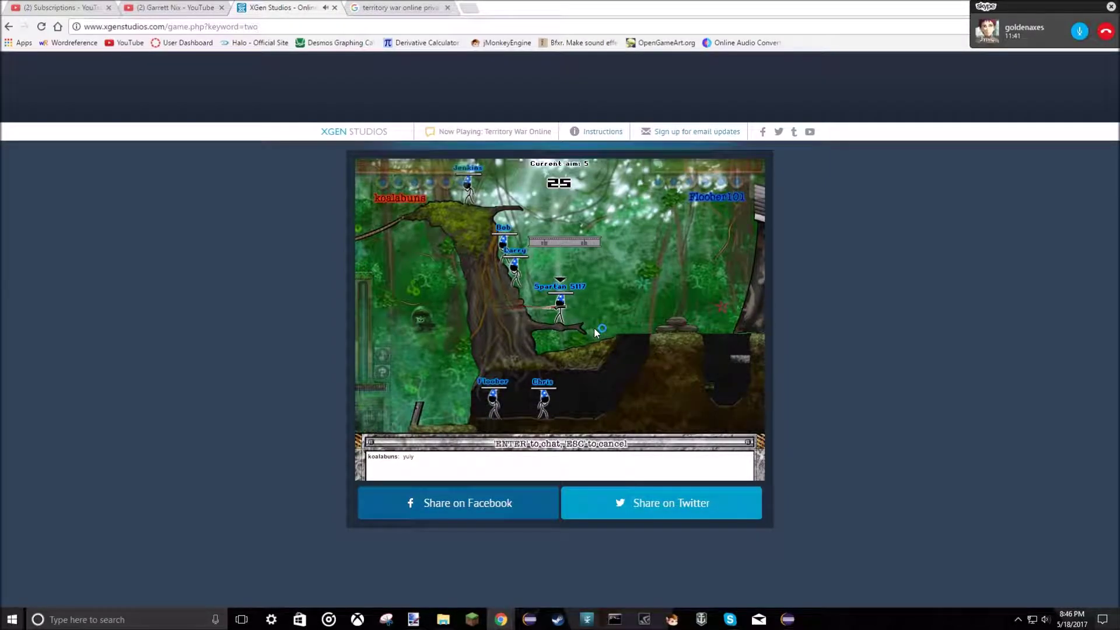
{"action": "left_click", "coordinate": [594, 328]}
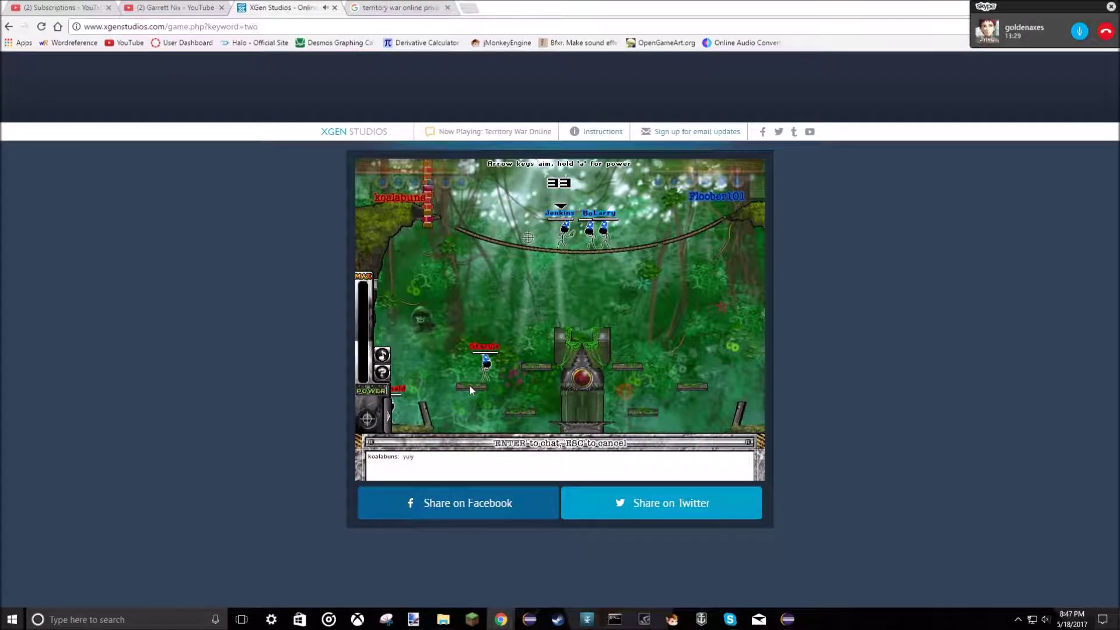
Step: Press Up, 2, Left, Right and Space while koalabuns aims and shoots
{"action": "key", "text": "Up"}
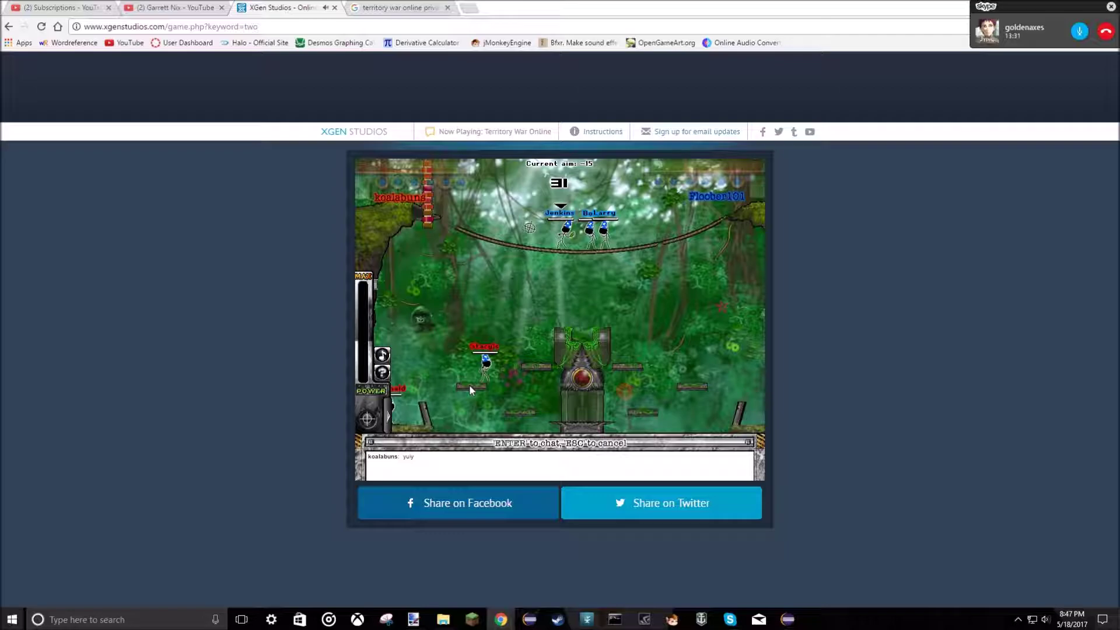
{"action": "key", "text": "Up"}
{"action": "key", "text": "Up"}
{"action": "key", "text": "Up"}
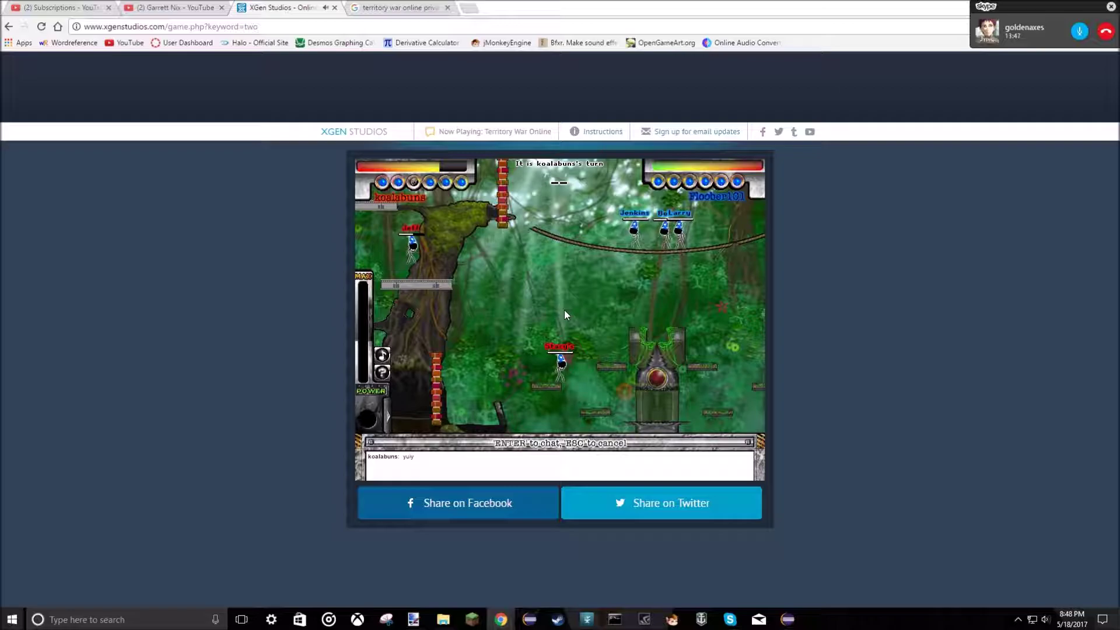
{"action": "key", "text": "2"}
{"action": "key", "text": "Up"}
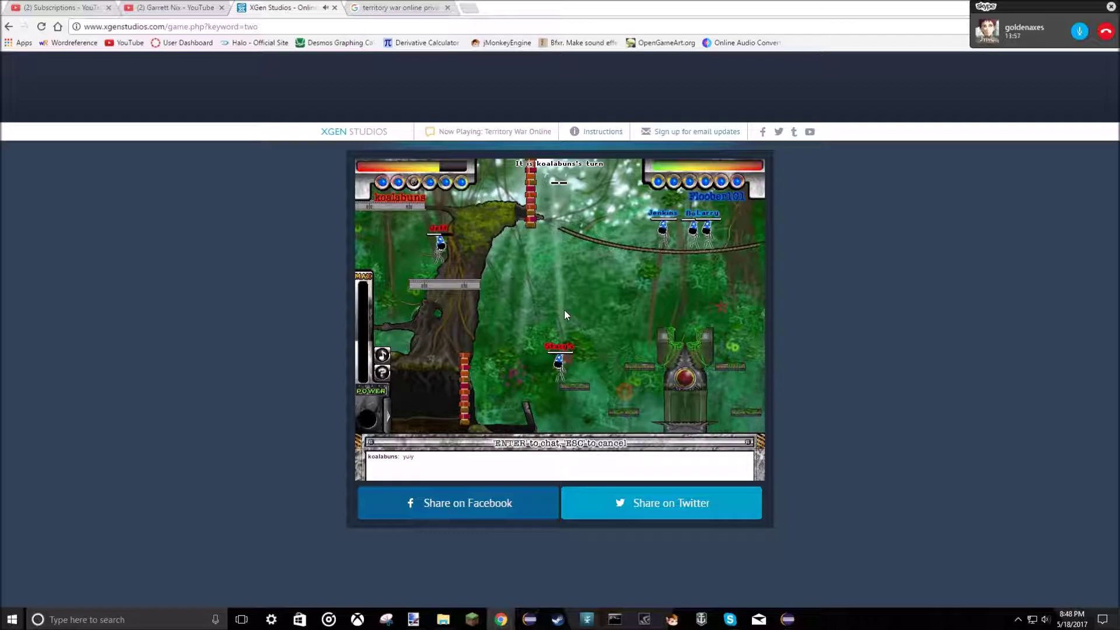
{"action": "key", "text": "Left"}
{"action": "key", "text": "Right"}
{"action": "key", "text": "space"}
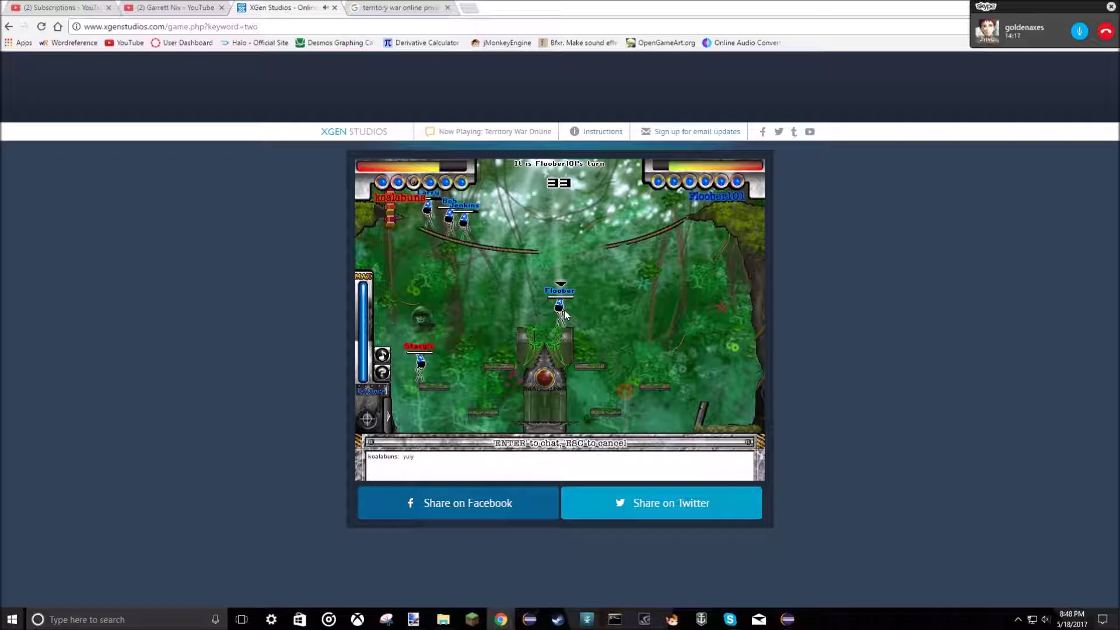
Step: Arm Floober with a Ground Impact Grenade, lower the aim, and throw it
{"action": "left_click", "coordinate": [367, 419]}
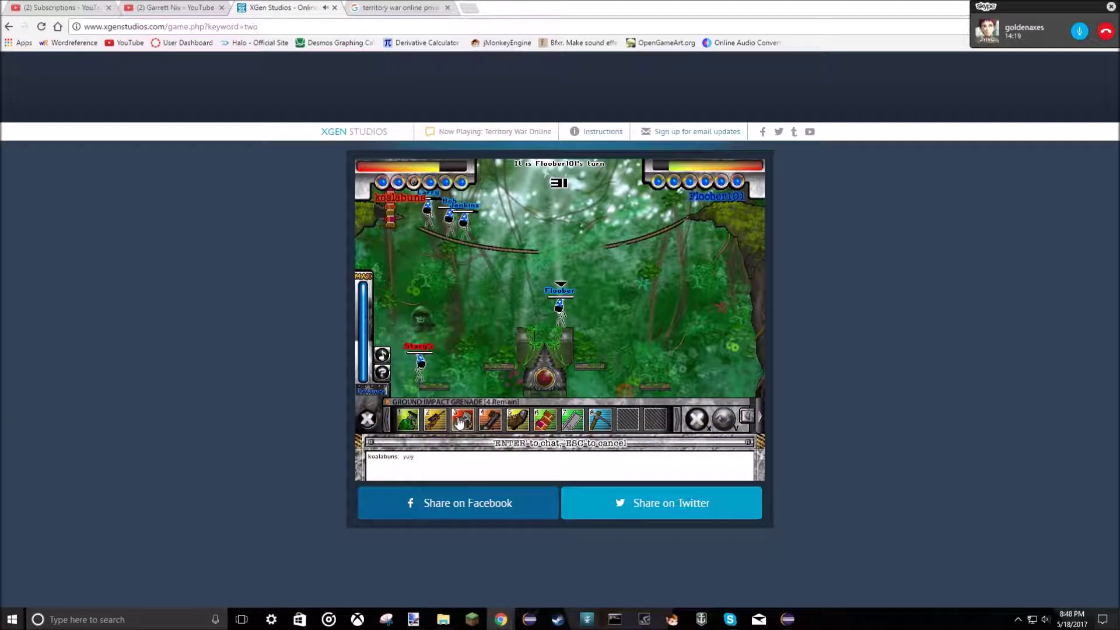
{"action": "left_click", "coordinate": [465, 424]}
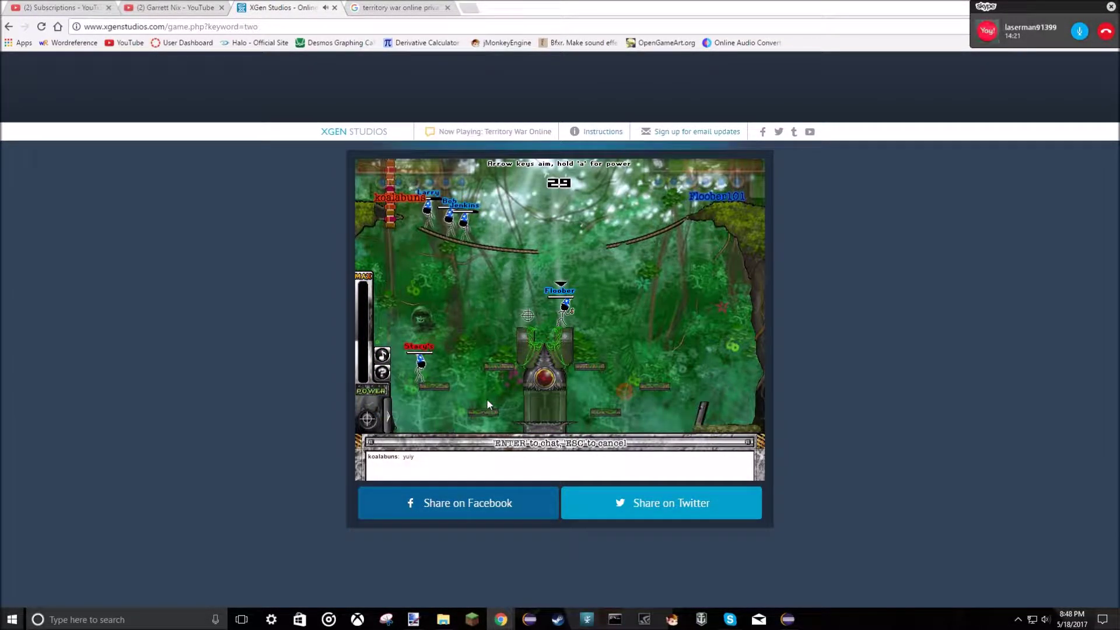
{"action": "key", "text": "Down"}
{"action": "key", "text": "Down"}
{"action": "key", "text": "Down"}
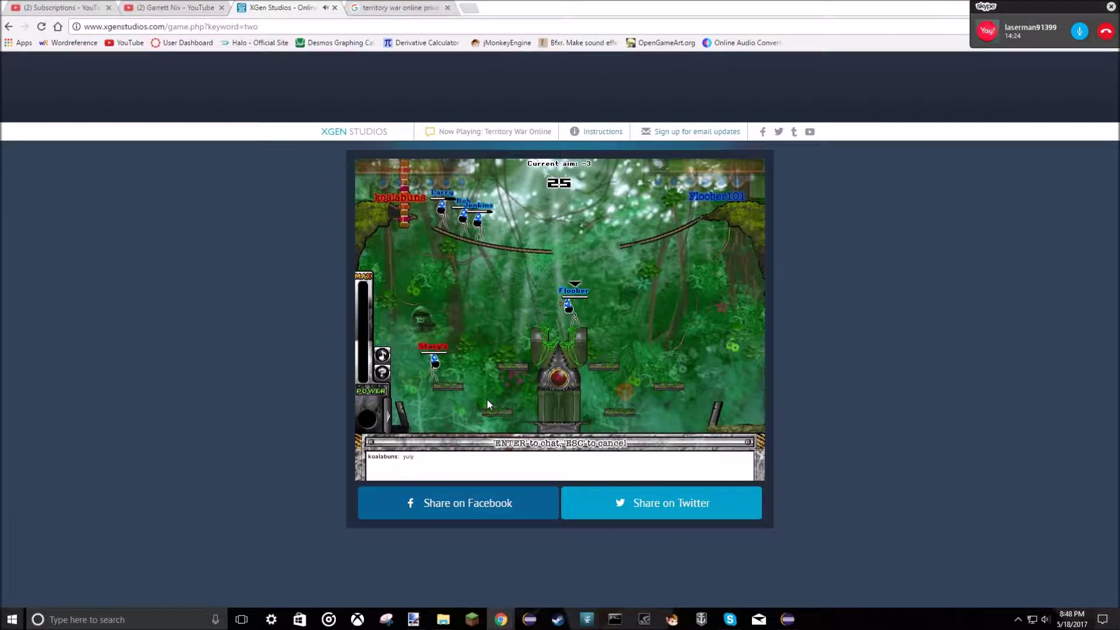
{"action": "key", "text": "space"}
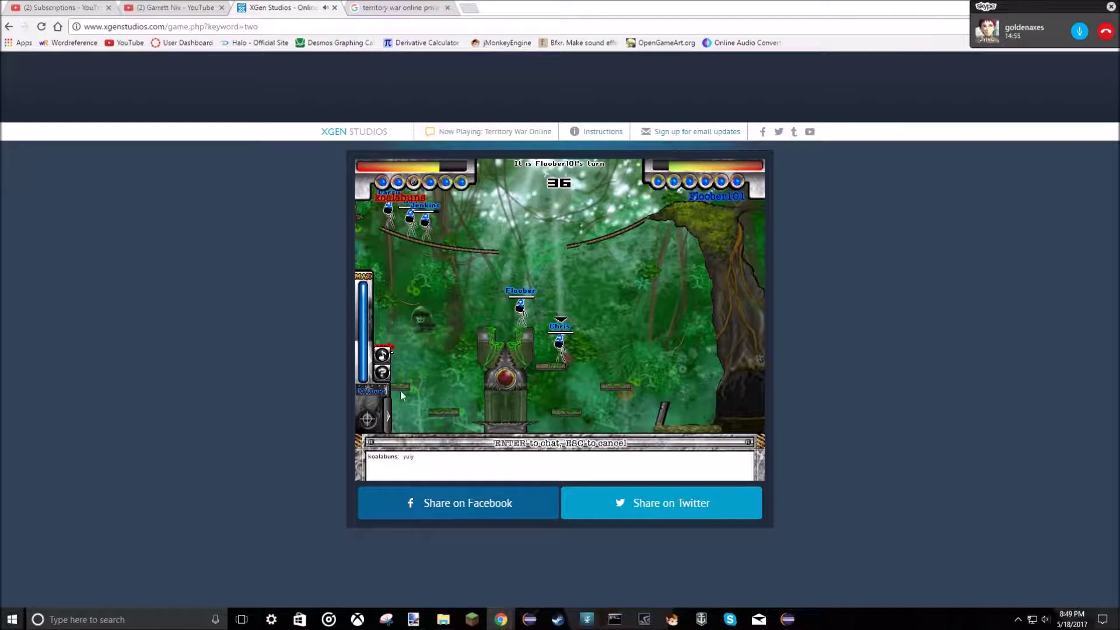
Step: Arm Chris with a grenade from the weapon bar and charge the throw's power
{"action": "left_click", "coordinate": [368, 418]}
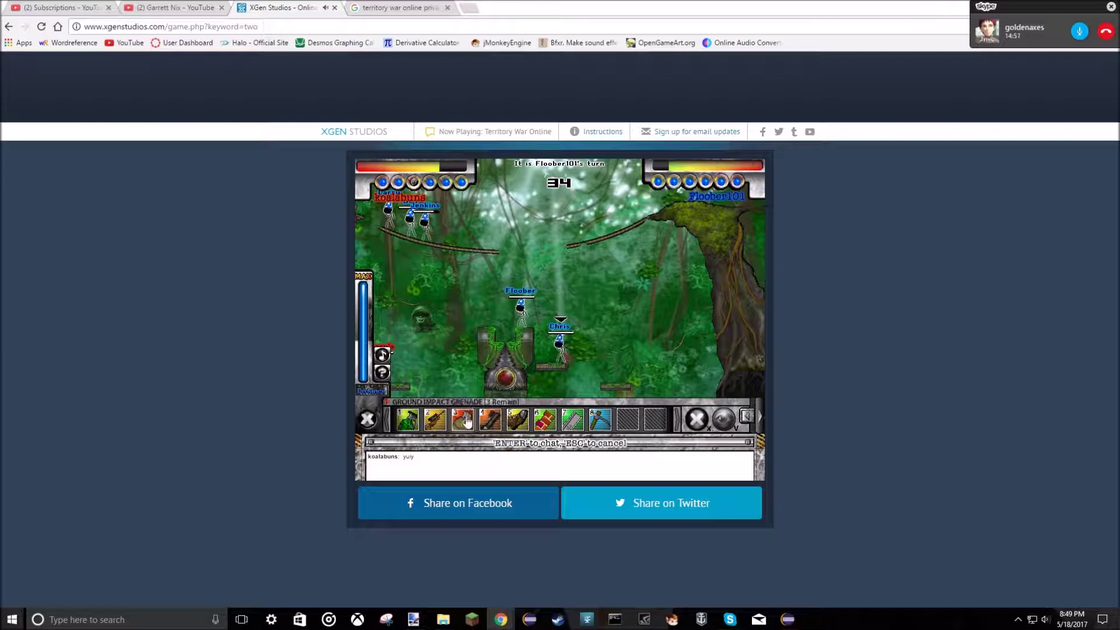
{"action": "left_click", "coordinate": [464, 420]}
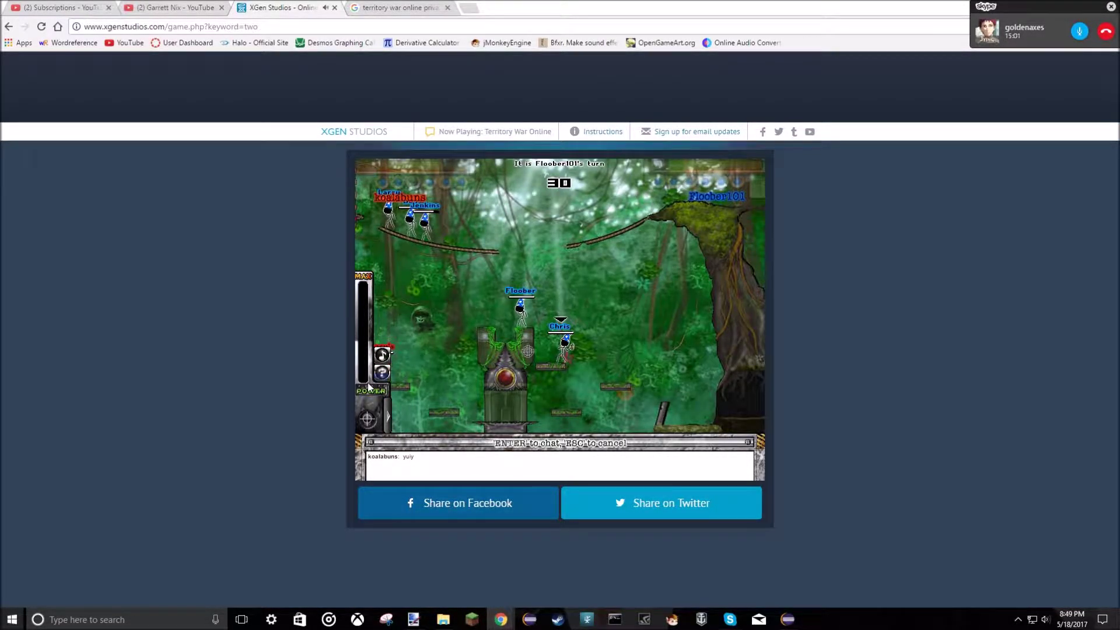
{"action": "left_click", "coordinate": [367, 419]}
{"action": "left_click", "coordinate": [410, 420]}
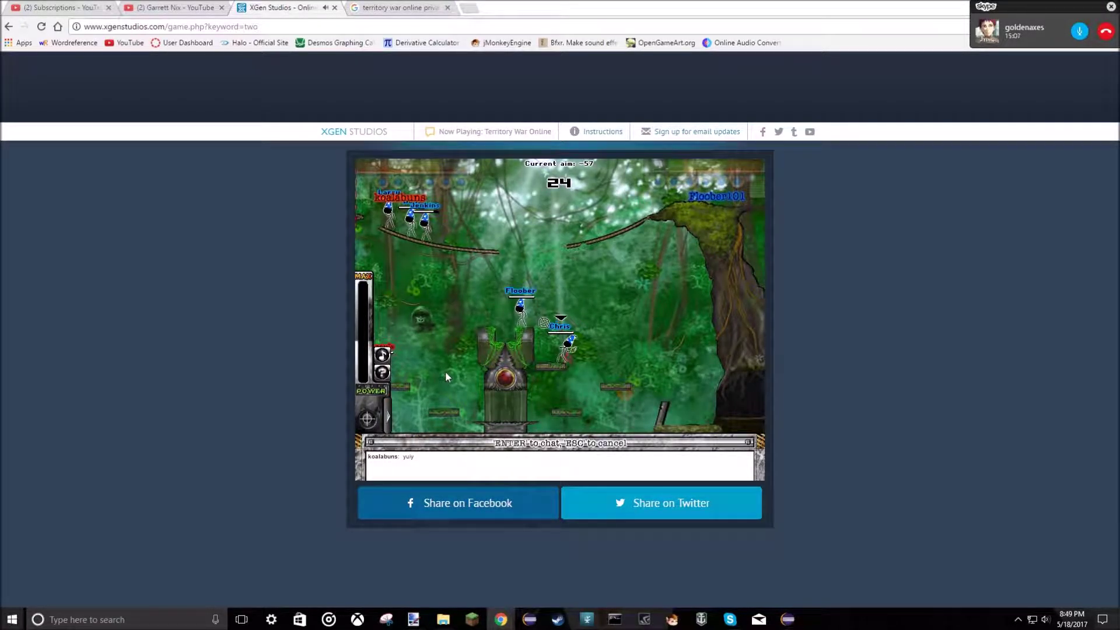
{"action": "key", "text": "space"}
{"action": "key", "text": "space"}
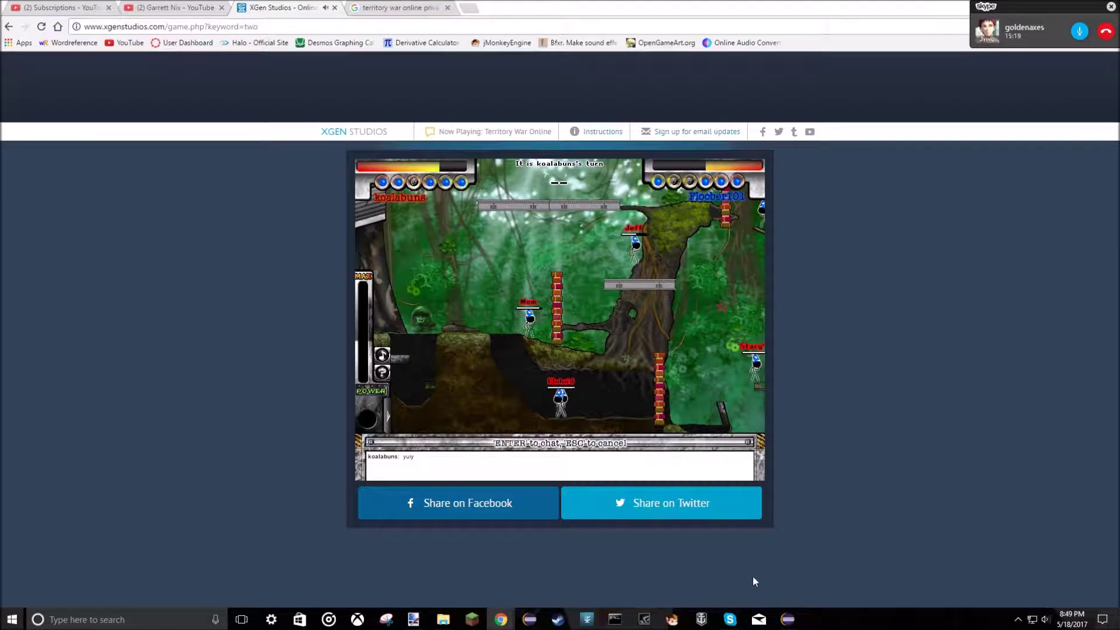
Step: Bring the Skype call window forward, then fire Spartan S117's shot
{"action": "left_click", "coordinate": [730, 620]}
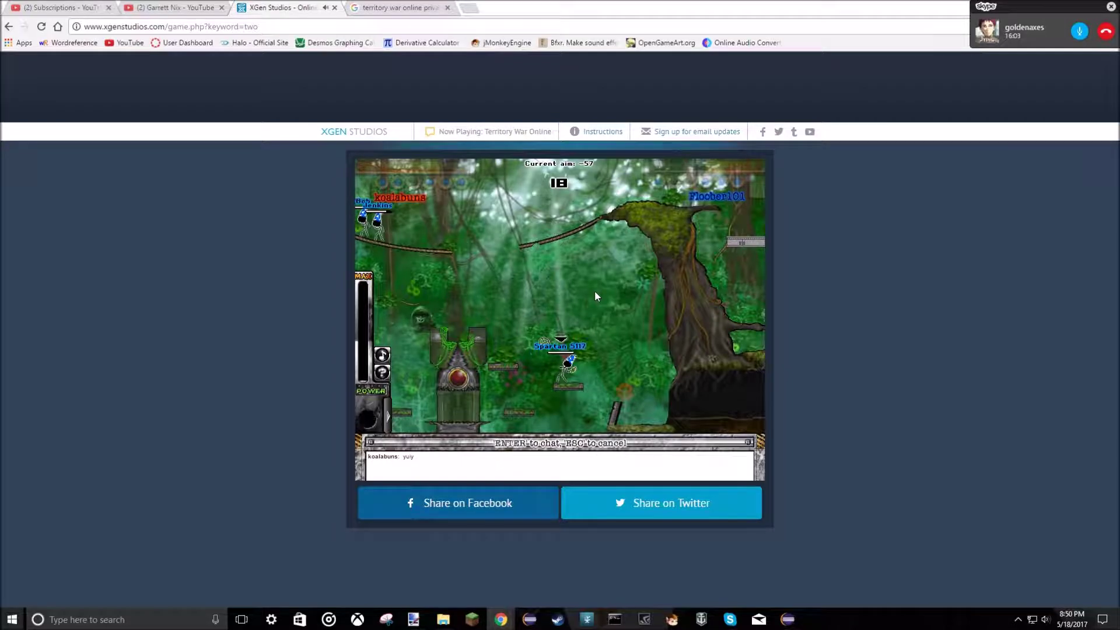
{"action": "key", "text": "space"}
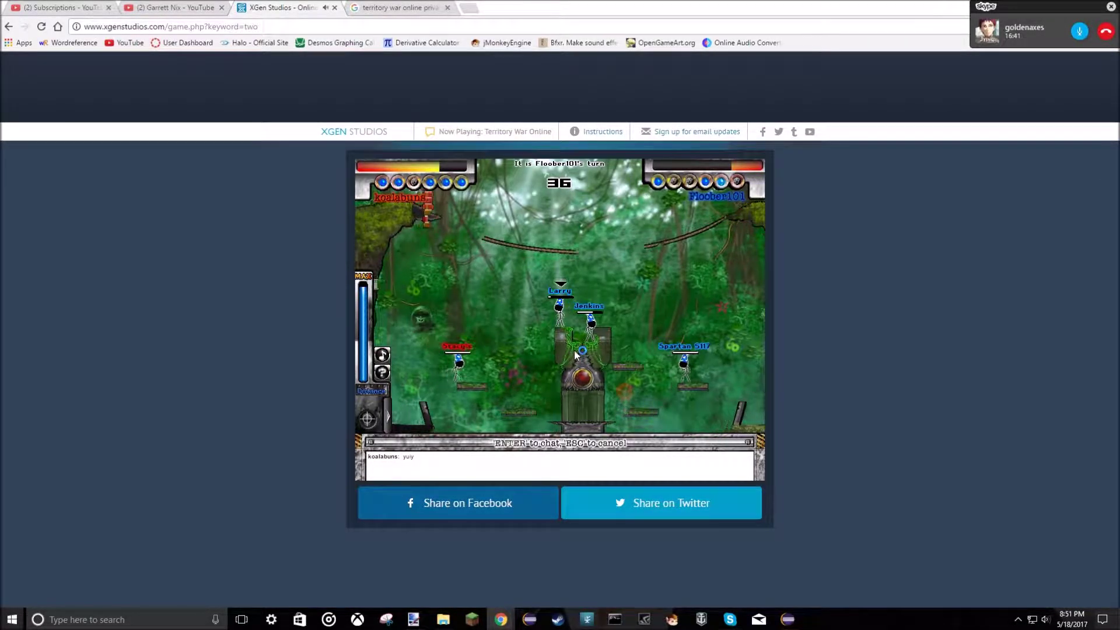
Step: Arm Larry with the rifle, lower its aim, and fire
{"action": "left_click", "coordinate": [368, 420]}
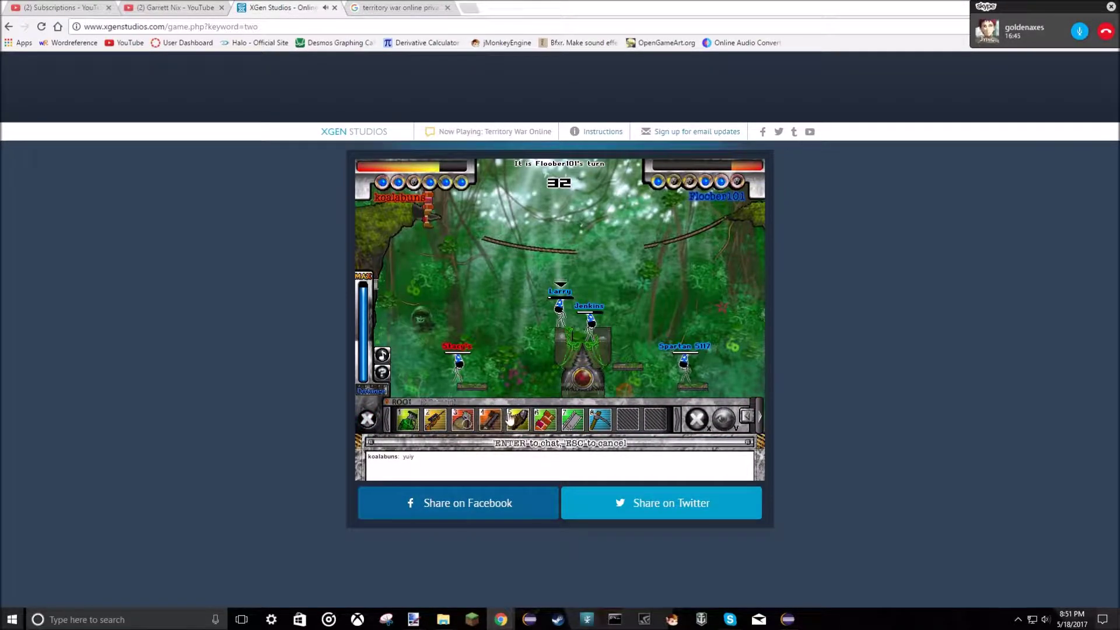
{"action": "left_click", "coordinate": [462, 420]}
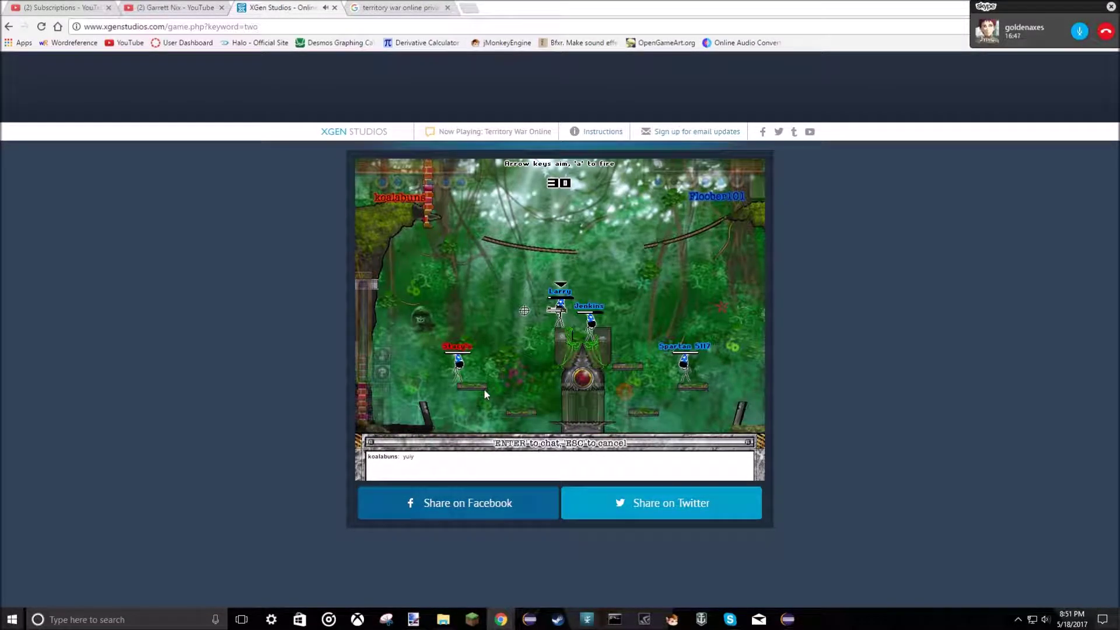
{"action": "key", "text": "Down"}
{"action": "key", "text": "Down"}
{"action": "key", "text": "a"}
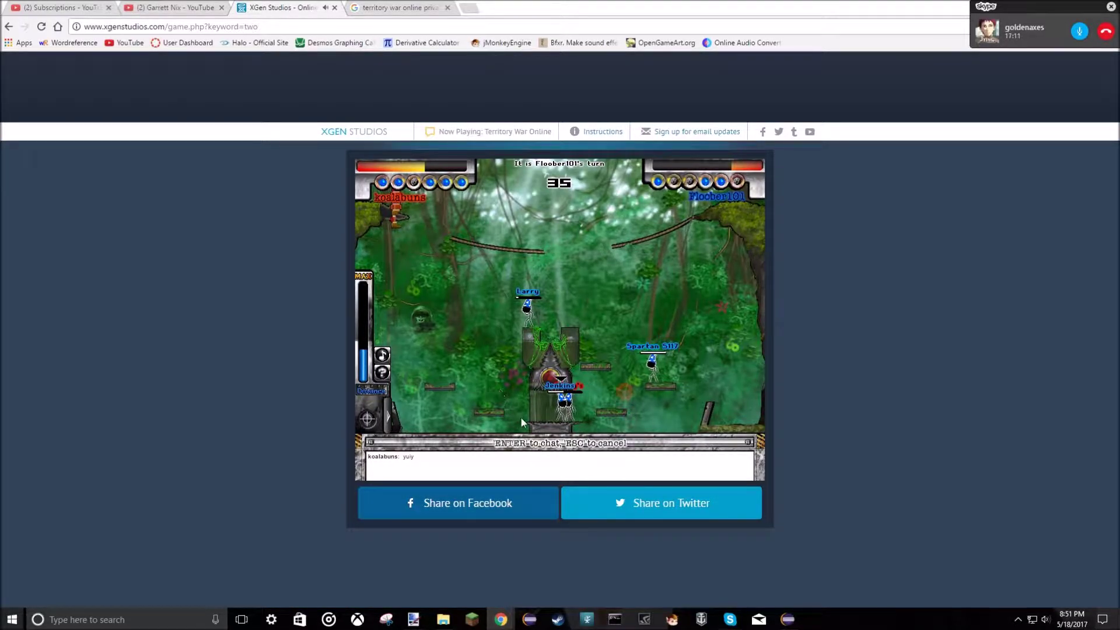
Step: Pick another weapon for this turn and charge the shot's power
{"action": "left_click", "coordinate": [368, 419]}
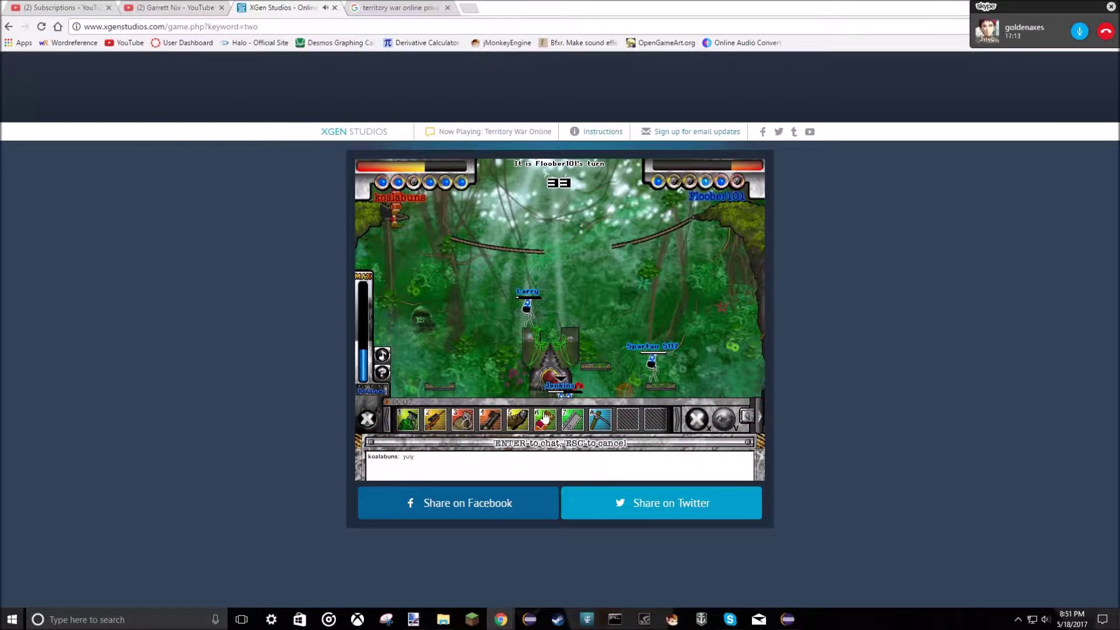
{"action": "left_click", "coordinate": [517, 420]}
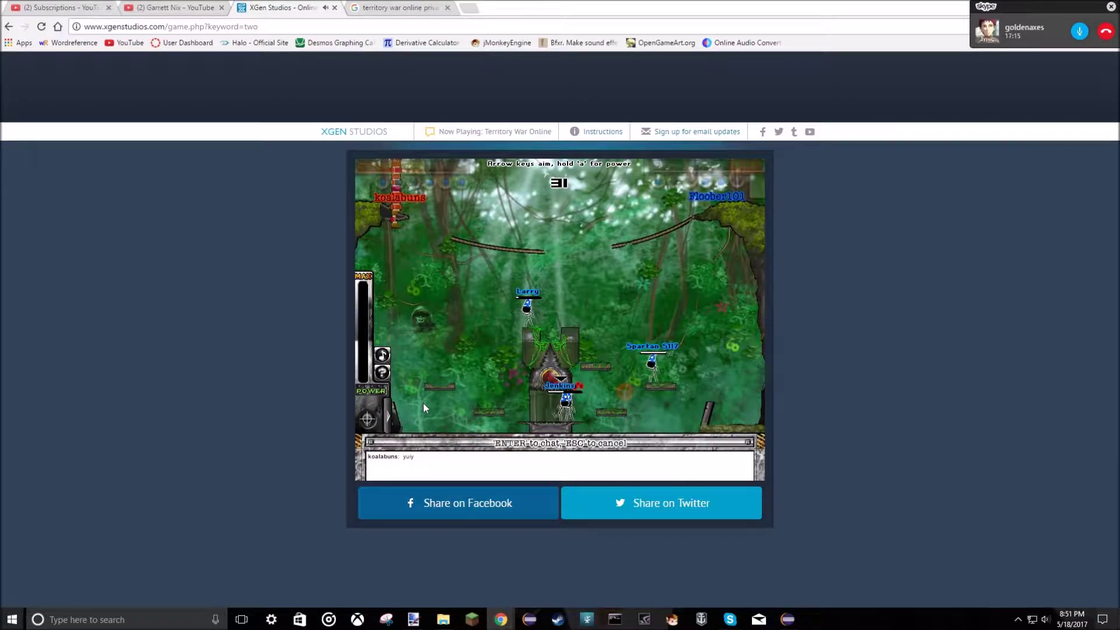
{"action": "key", "text": "a"}
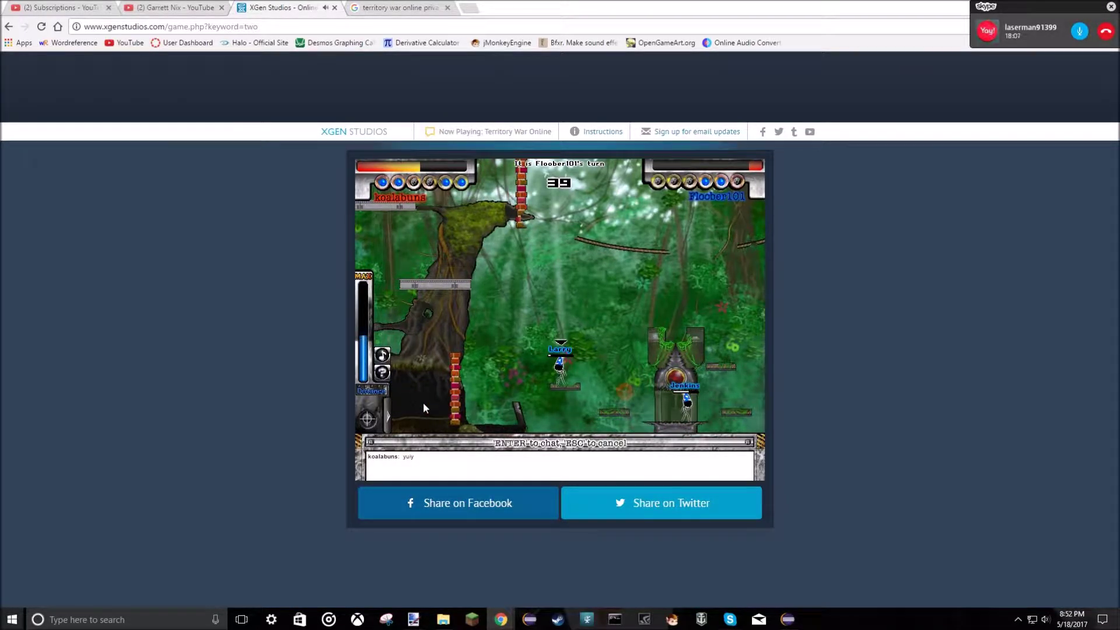
Step: Pick a weapon from the weapon bar for the new soldier's turn
{"action": "left_click", "coordinate": [368, 420]}
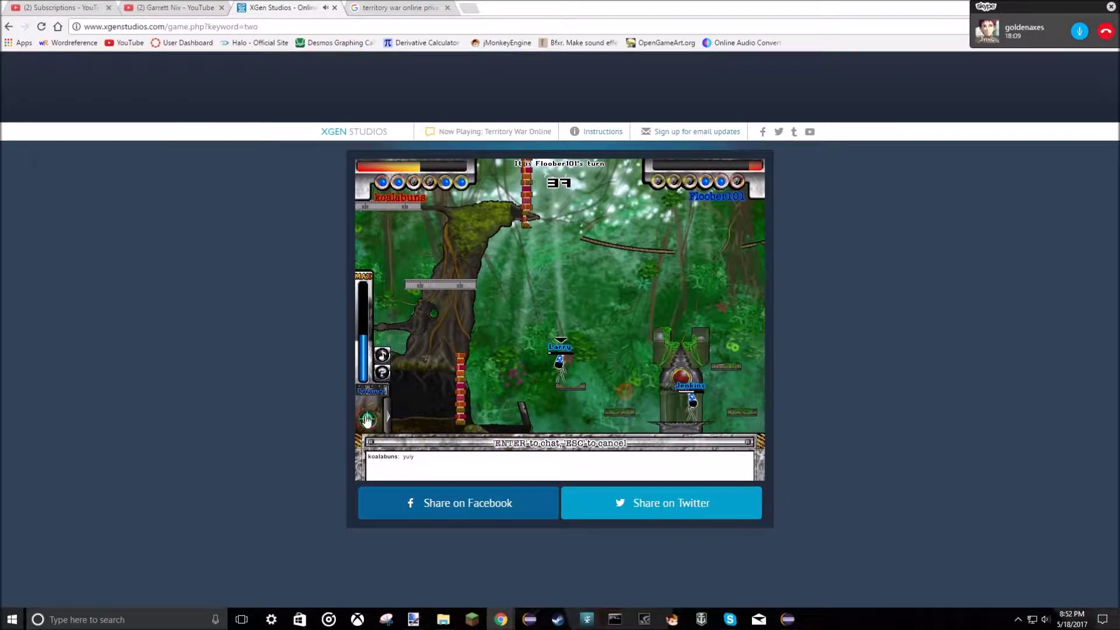
{"action": "left_click", "coordinate": [405, 420]}
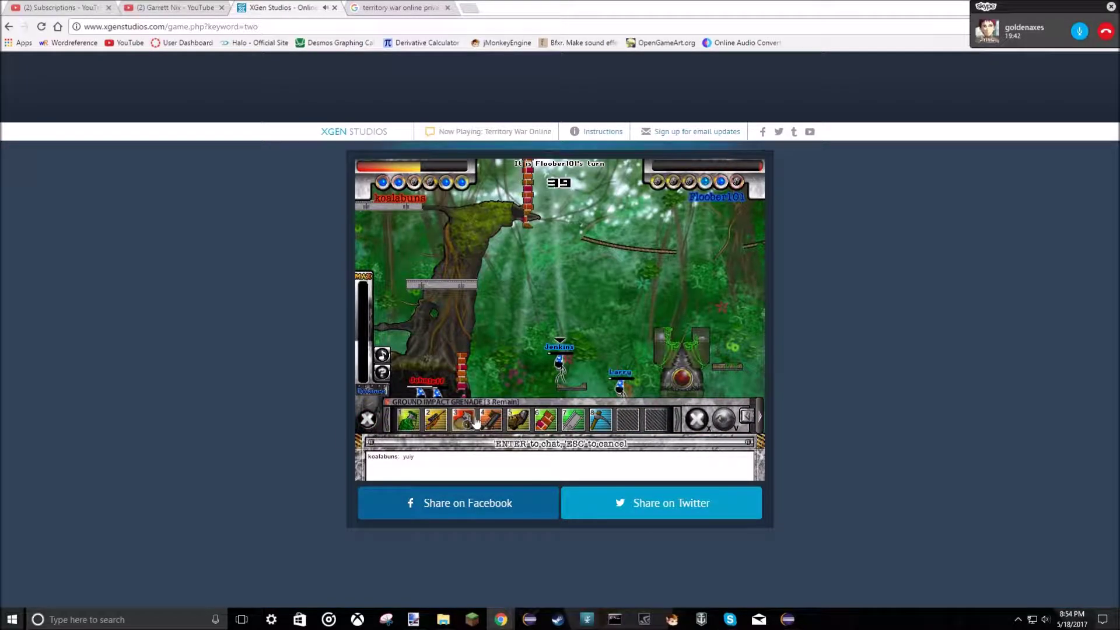
Step: Arm the soldier with the gun, raise the aim slightly, and fire
{"action": "left_click", "coordinate": [486, 421]}
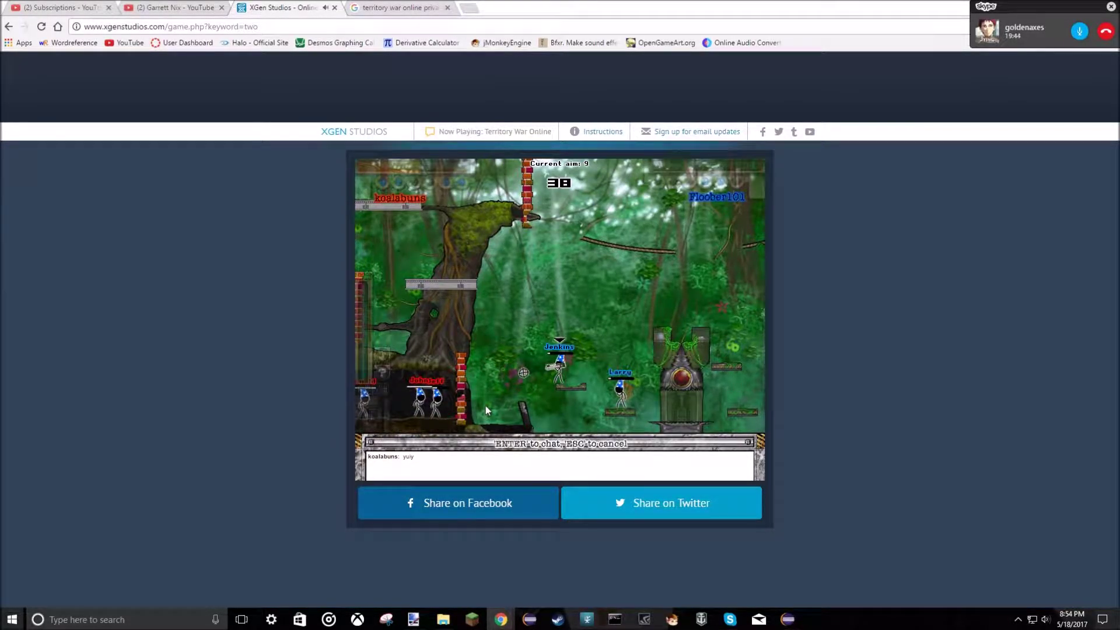
{"action": "key", "text": "Up"}
{"action": "key", "text": "Up"}
{"action": "key", "text": "Up"}
{"action": "key", "text": "space"}
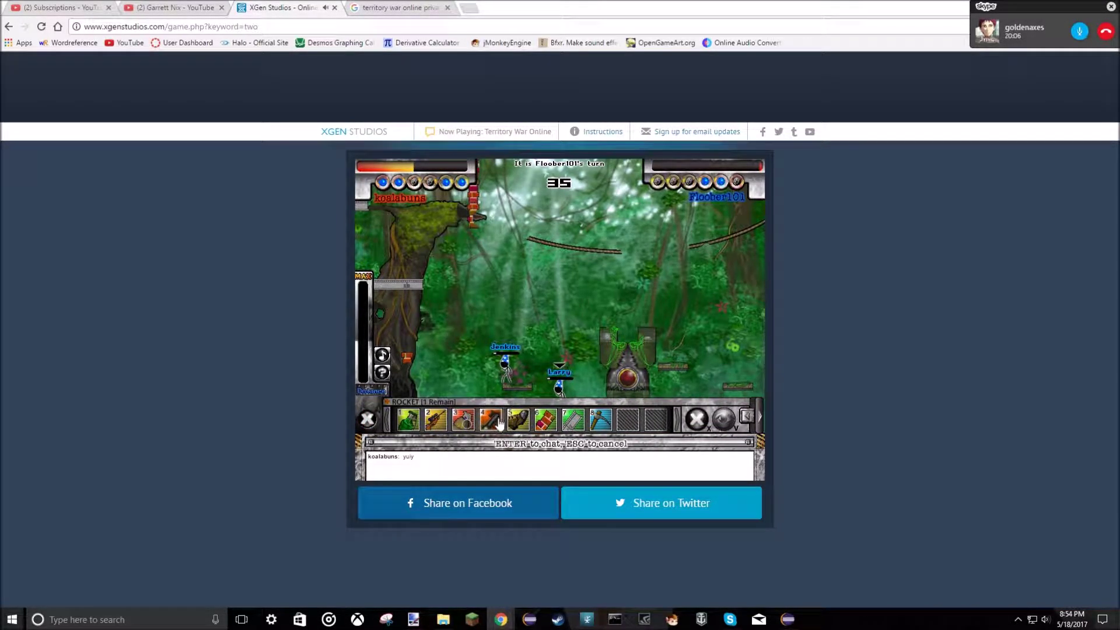
Step: Switch to the rocket, raise its aim, and launch it
{"action": "left_click", "coordinate": [494, 422]}
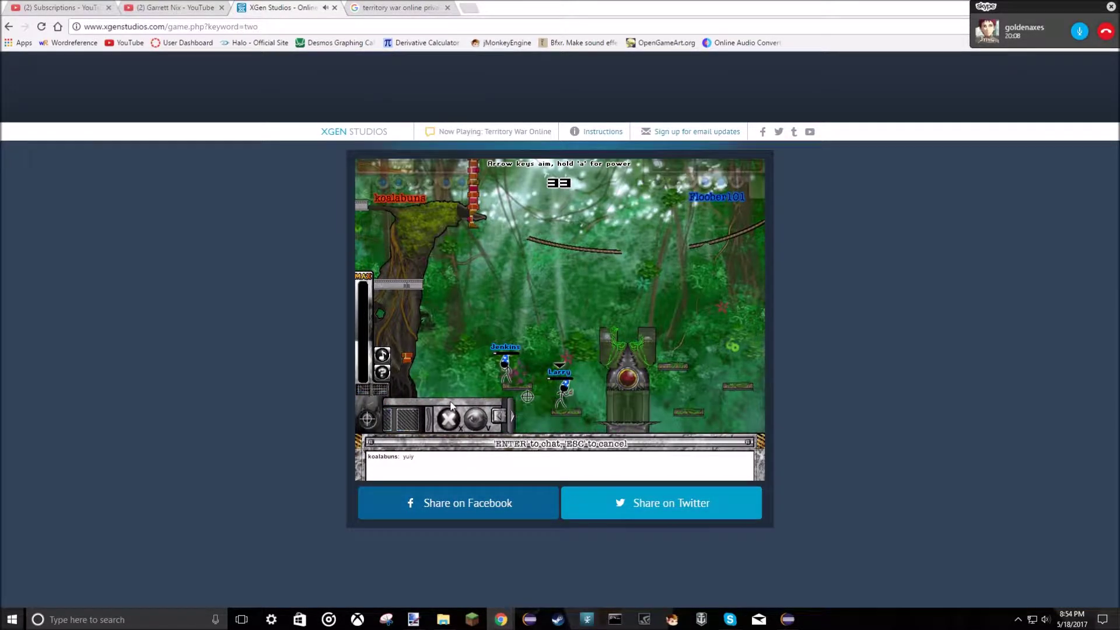
{"action": "key", "text": "Up"}
{"action": "key", "text": "Up"}
{"action": "key", "text": "Up"}
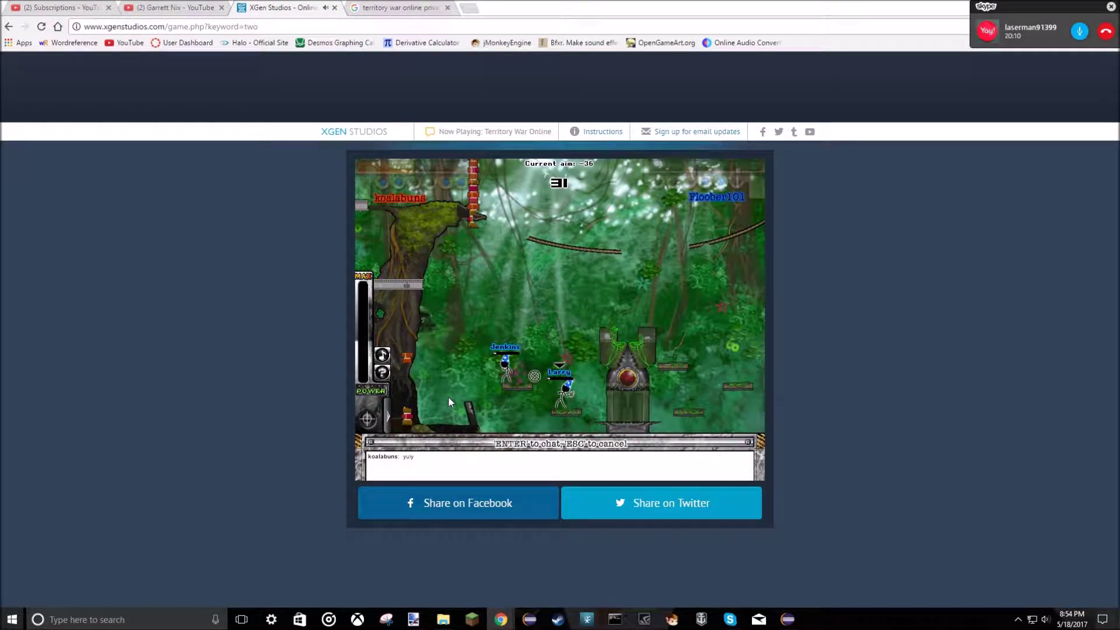
{"action": "key", "text": "a"}
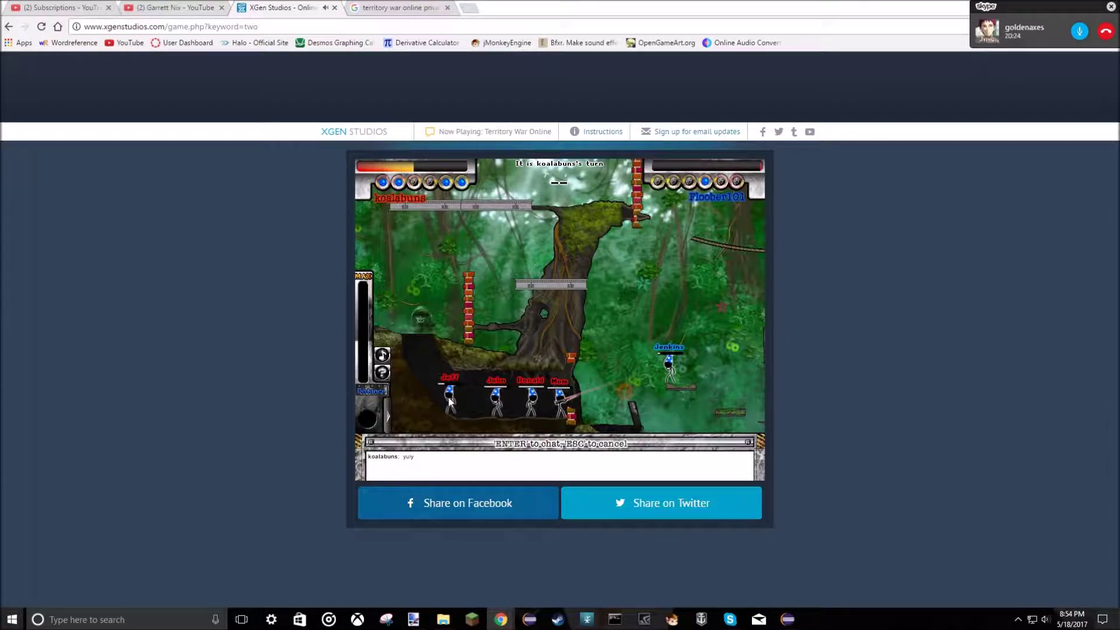
Step: Leave the win screen and send the opponent a confirmed rematch request
{"action": "left_click", "coordinate": [571, 401]}
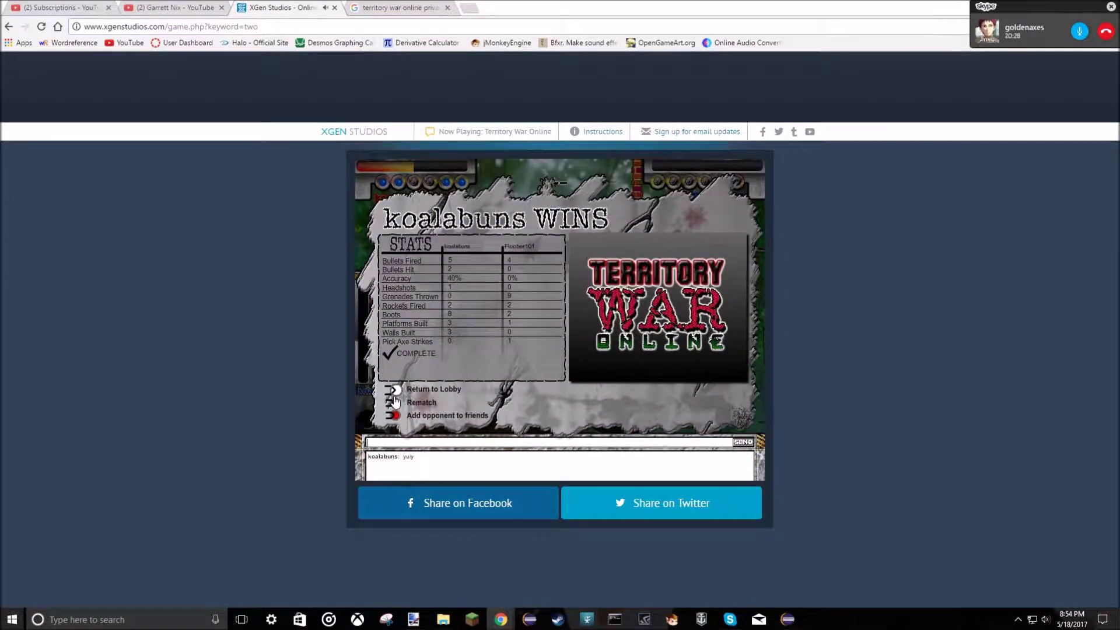
{"action": "left_click", "coordinate": [394, 400]}
{"action": "left_click", "coordinate": [522, 324]}
{"action": "left_click", "coordinate": [560, 311]}
Step: Check the Skype call window from the taskbar, then hide it again
{"action": "left_click", "coordinate": [729, 620]}
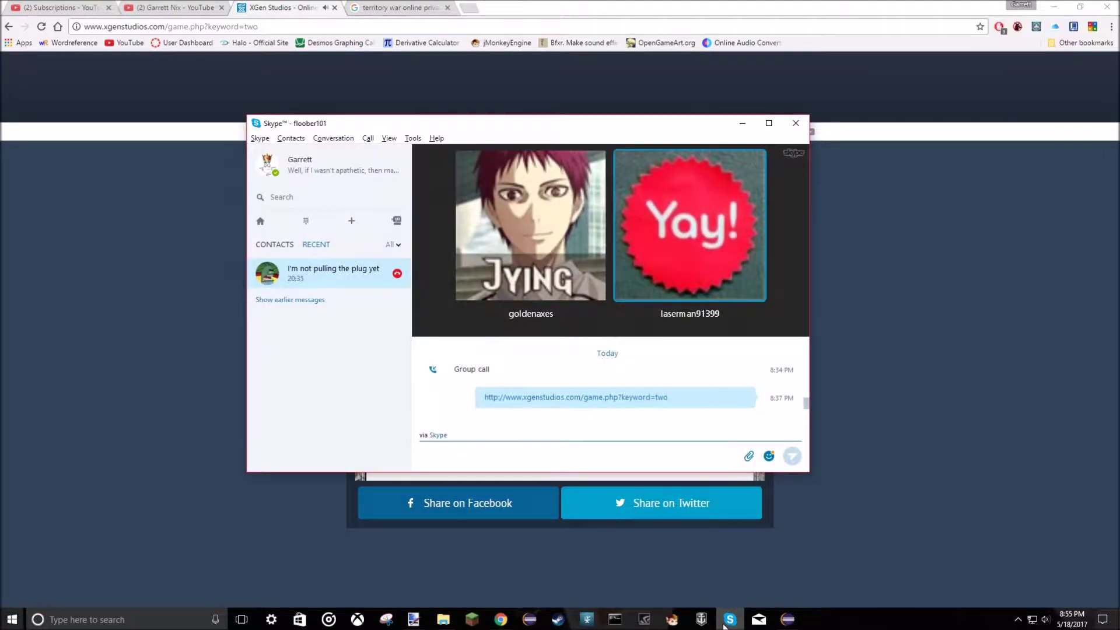
{"action": "left_click", "coordinate": [729, 620]}
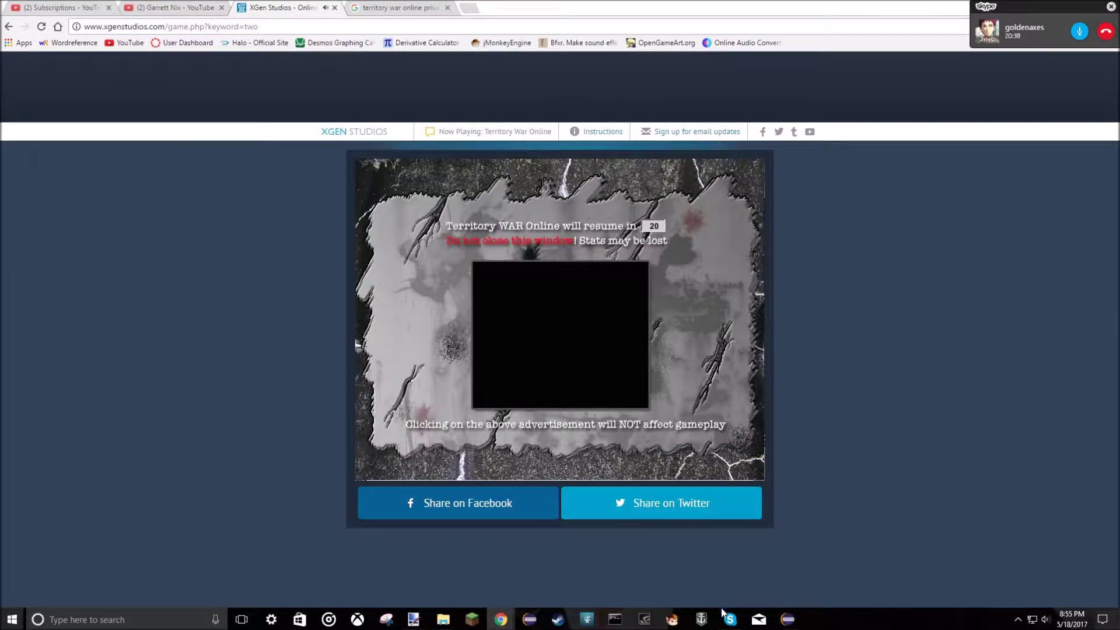
{"action": "left_click", "coordinate": [728, 621]}
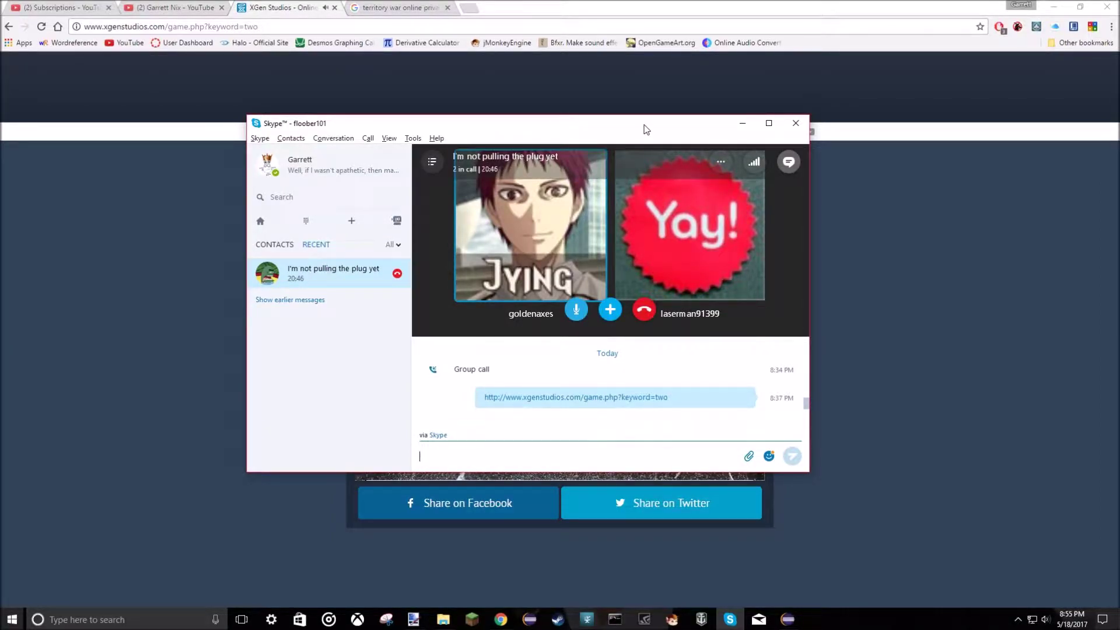
{"action": "left_click", "coordinate": [742, 123]}
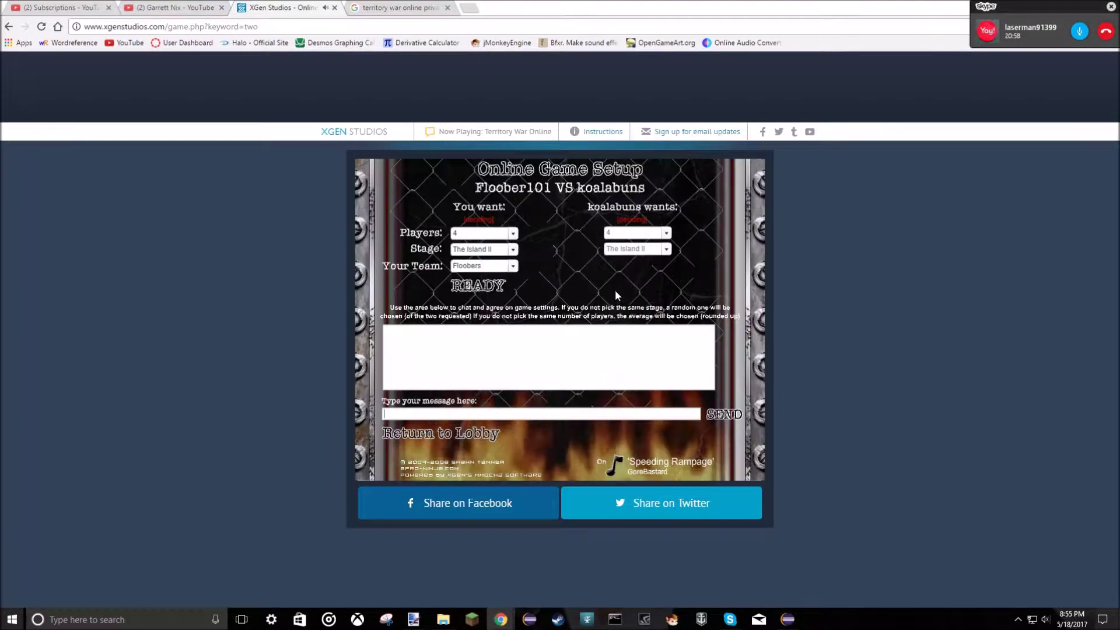
Step: Choose 6 players and The Void II stage, then mark the setup ready
{"action": "left_click", "coordinate": [514, 235]}
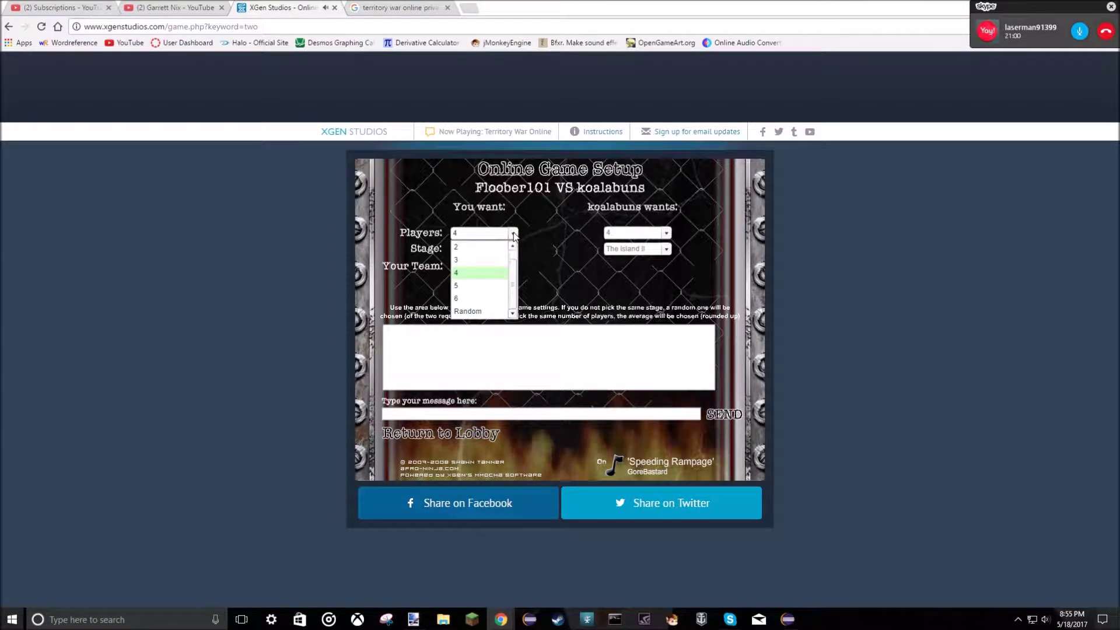
{"action": "left_click", "coordinate": [483, 263]}
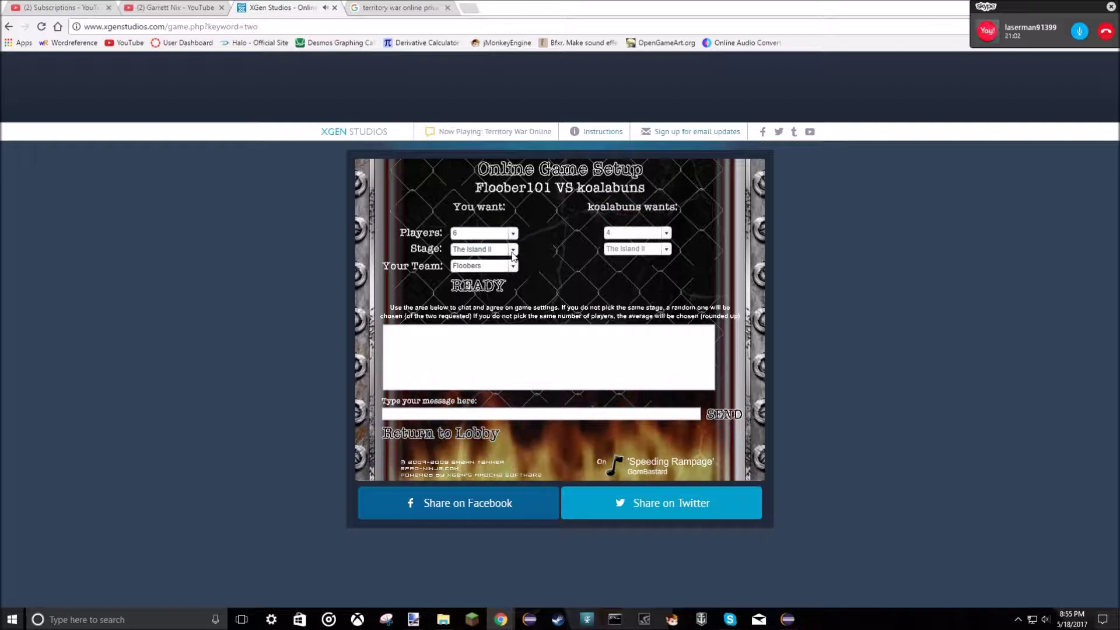
{"action": "left_click", "coordinate": [513, 250]}
{"action": "left_click", "coordinate": [481, 257]}
{"action": "left_click", "coordinate": [514, 252]}
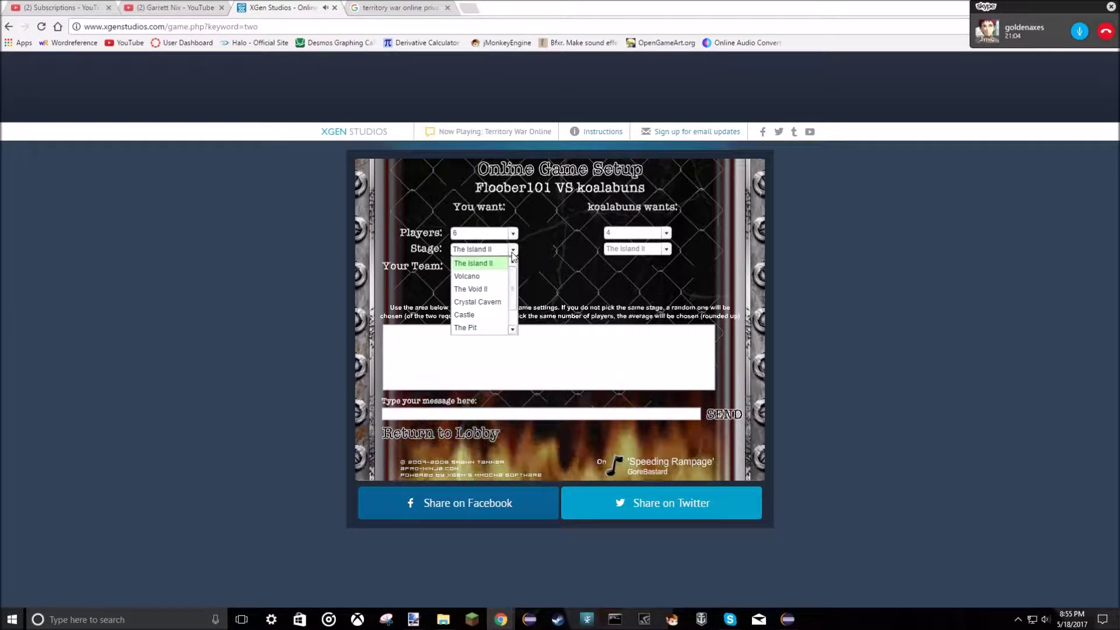
{"action": "scroll", "coordinate": [490, 289], "scroll_direction": "down", "scroll_amount": 2}
{"action": "left_click", "coordinate": [477, 274]}
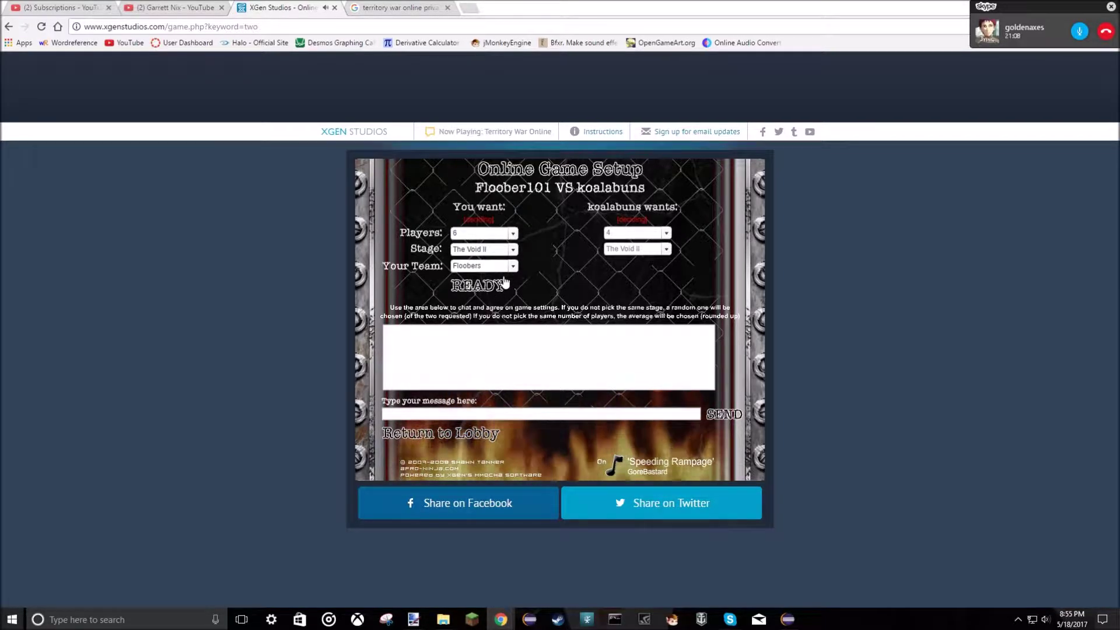
{"action": "left_click", "coordinate": [487, 290]}
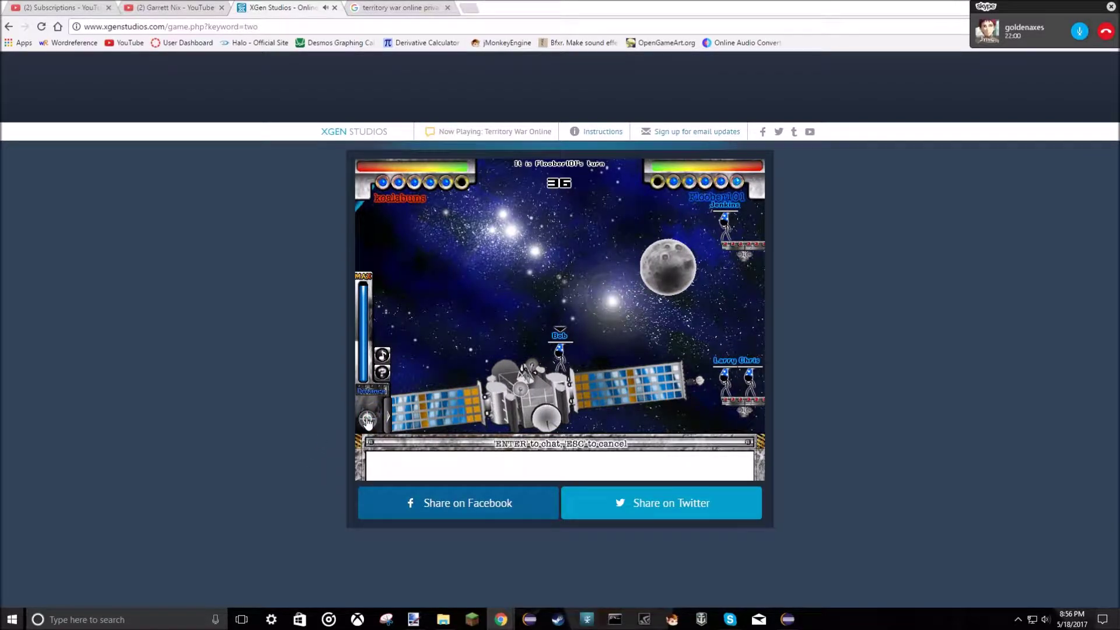
Step: View the whole-stage overview, then return to Bob
{"action": "left_click", "coordinate": [367, 422]}
{"action": "left_click", "coordinate": [722, 414]}
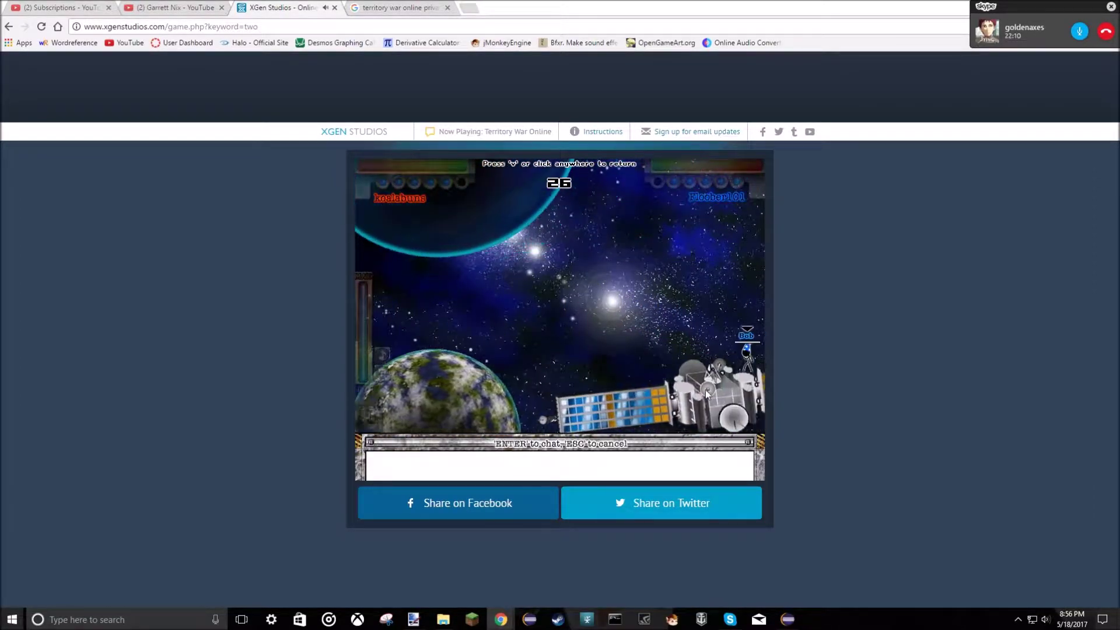
{"action": "left_click", "coordinate": [451, 367]}
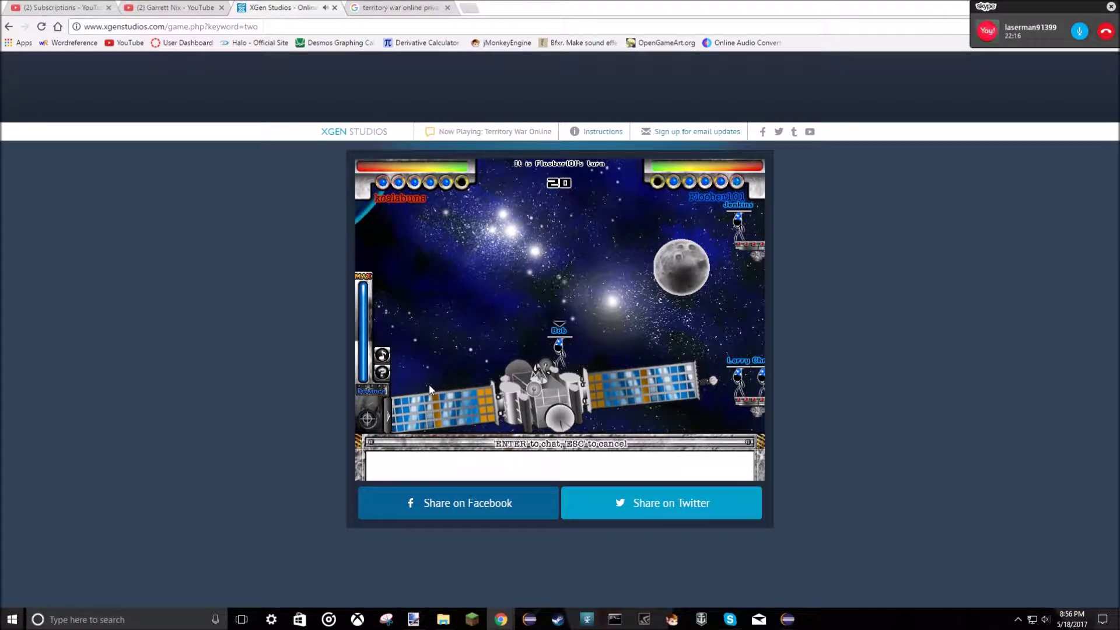
Step: Set Bob's grenade angle with the arrow keys and charge the throw power
{"action": "key", "text": "Up"}
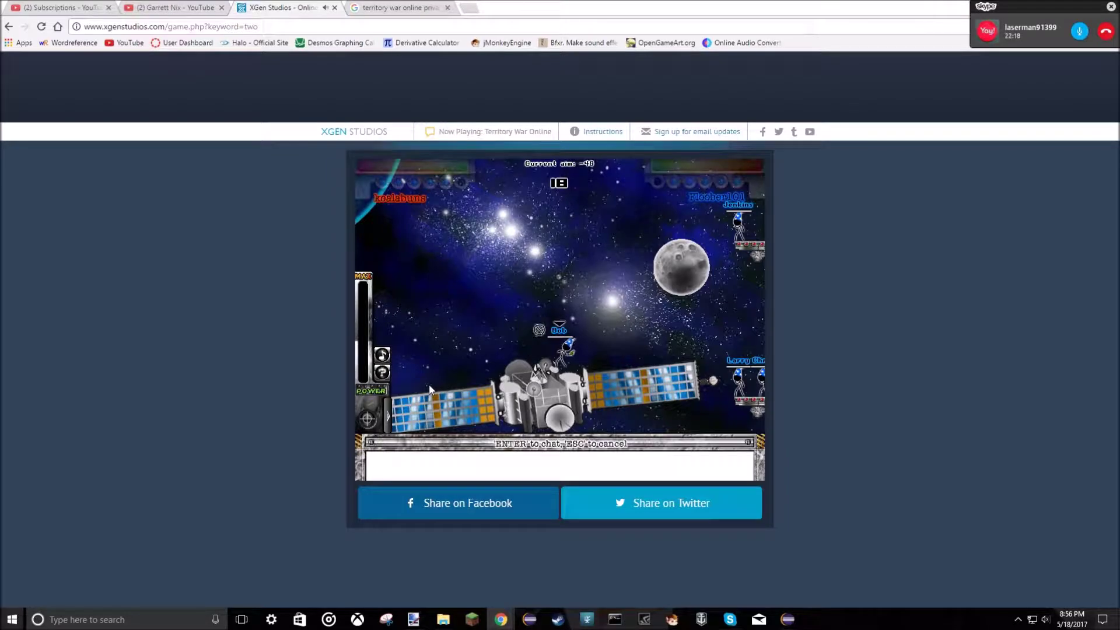
{"action": "key", "text": "Down"}
{"action": "key", "text": "Down"}
{"action": "key", "text": "Up"}
{"action": "key", "text": "a"}
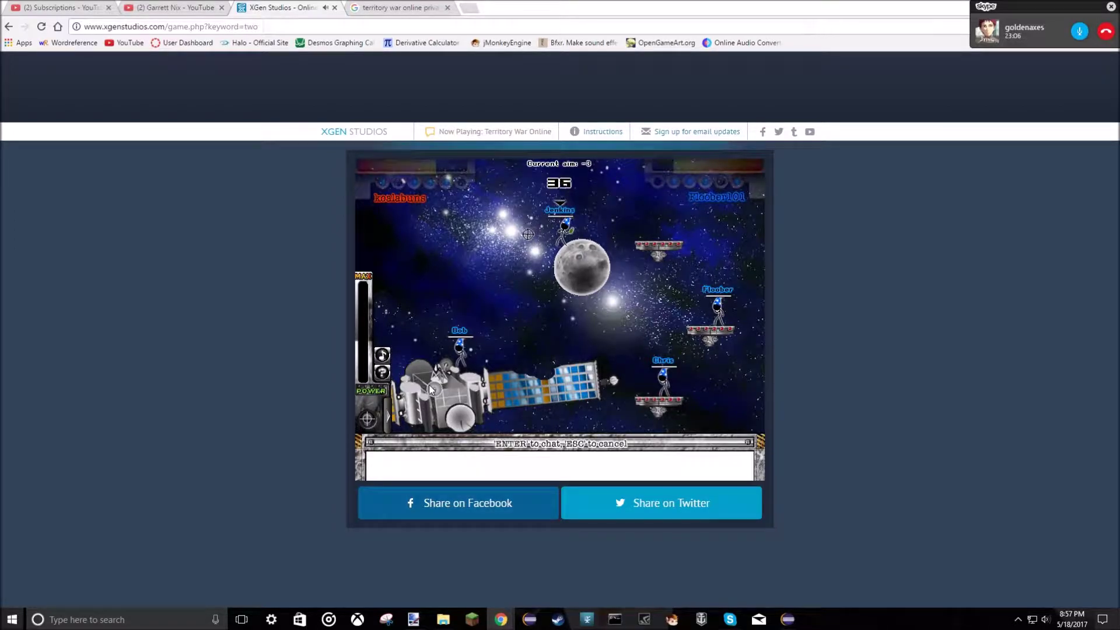
Step: Release the charged grenade toward the enemy
{"action": "key", "text": "v"}
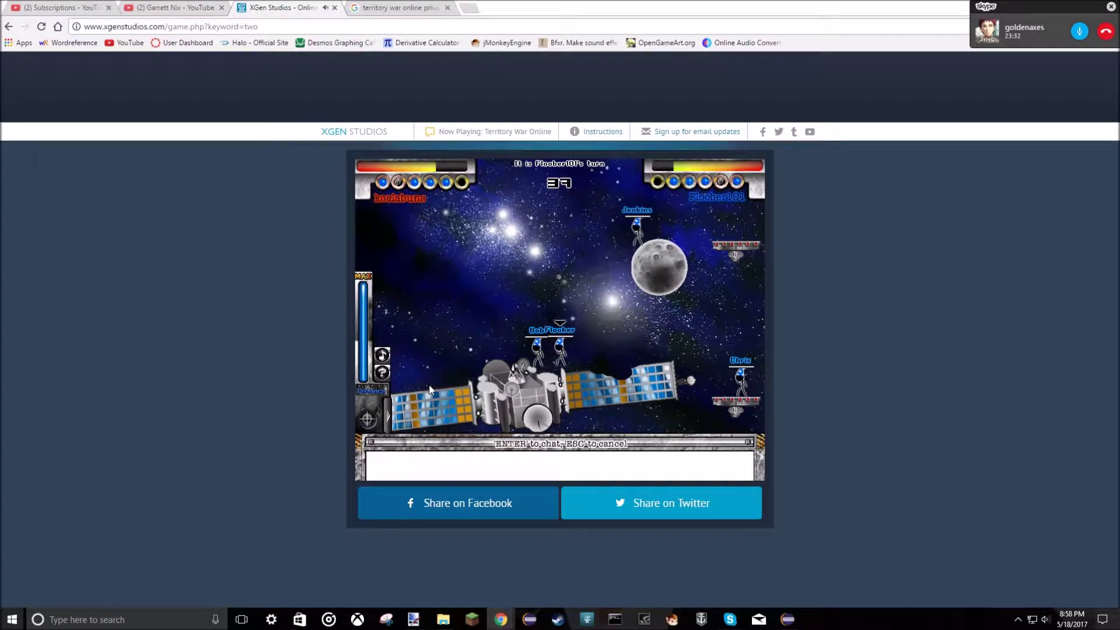
Step: Lower the aim slightly, then charge and fire the grenade
{"action": "key", "text": "Down"}
{"action": "key", "text": "Down"}
{"action": "key", "text": "Down"}
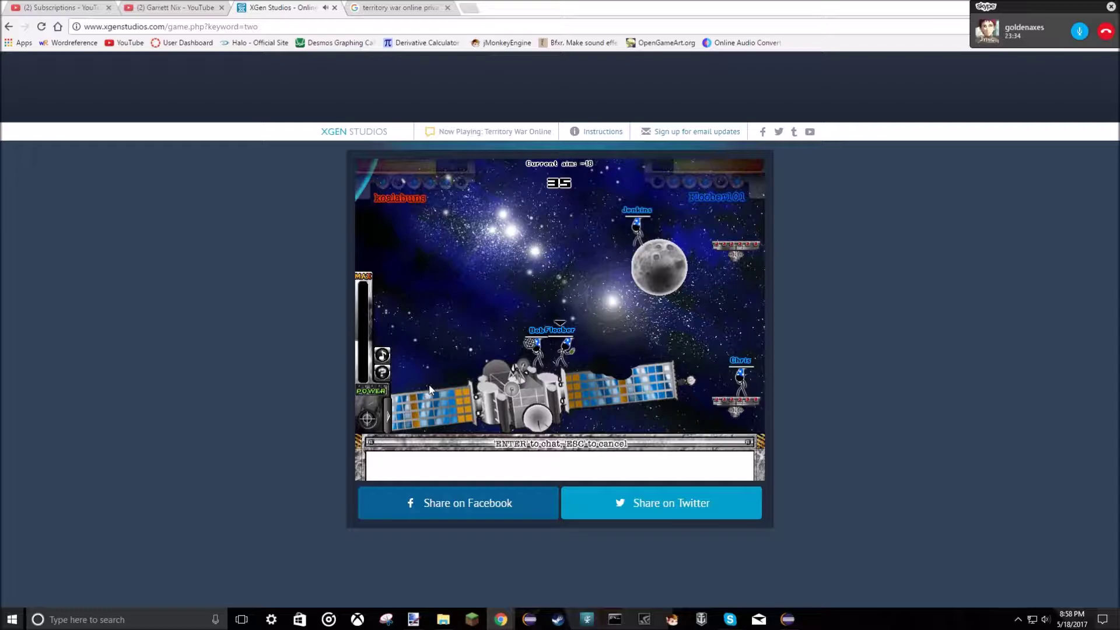
{"action": "key", "text": "space"}
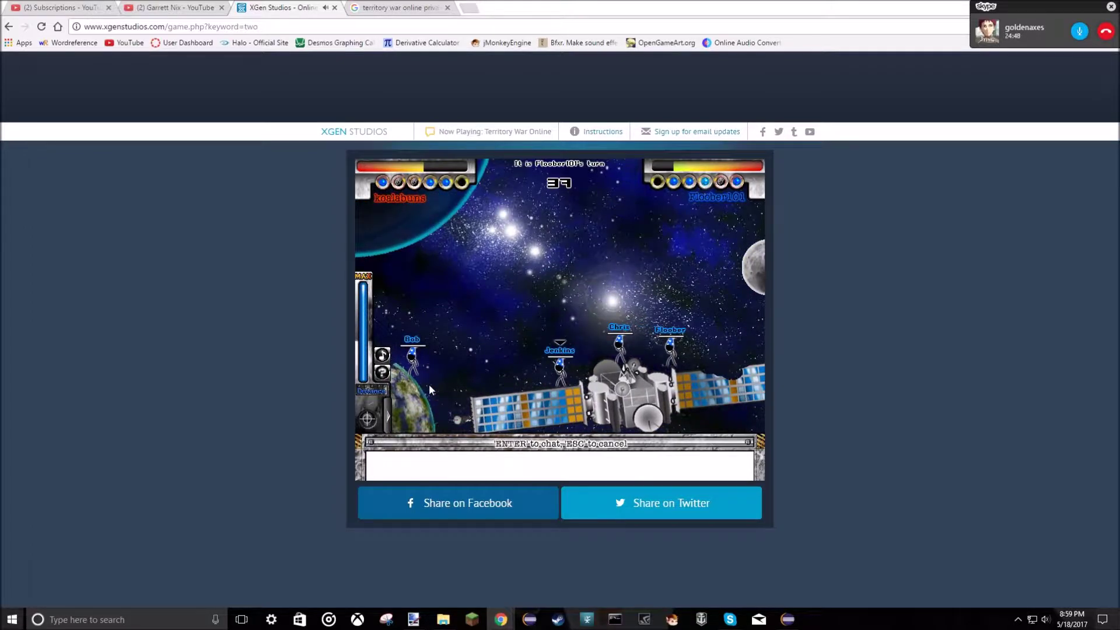
Step: Aim Jenkins's grenade upward, then charge and release the throw
{"action": "key", "text": "Up"}
{"action": "key", "text": "Up"}
{"action": "key", "text": "Up"}
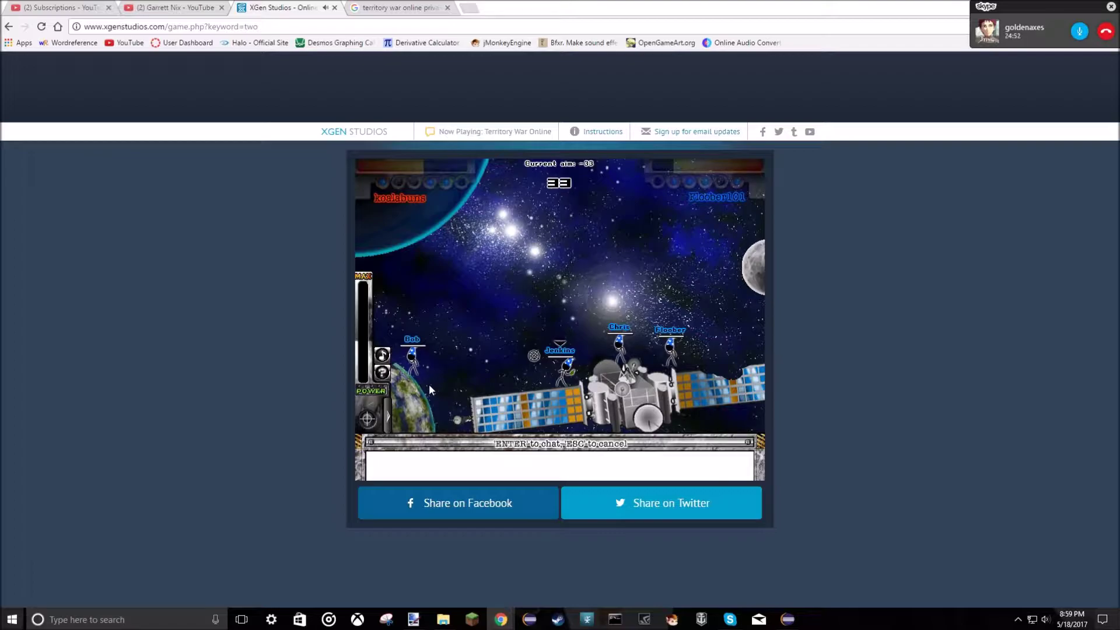
{"action": "key", "text": "space"}
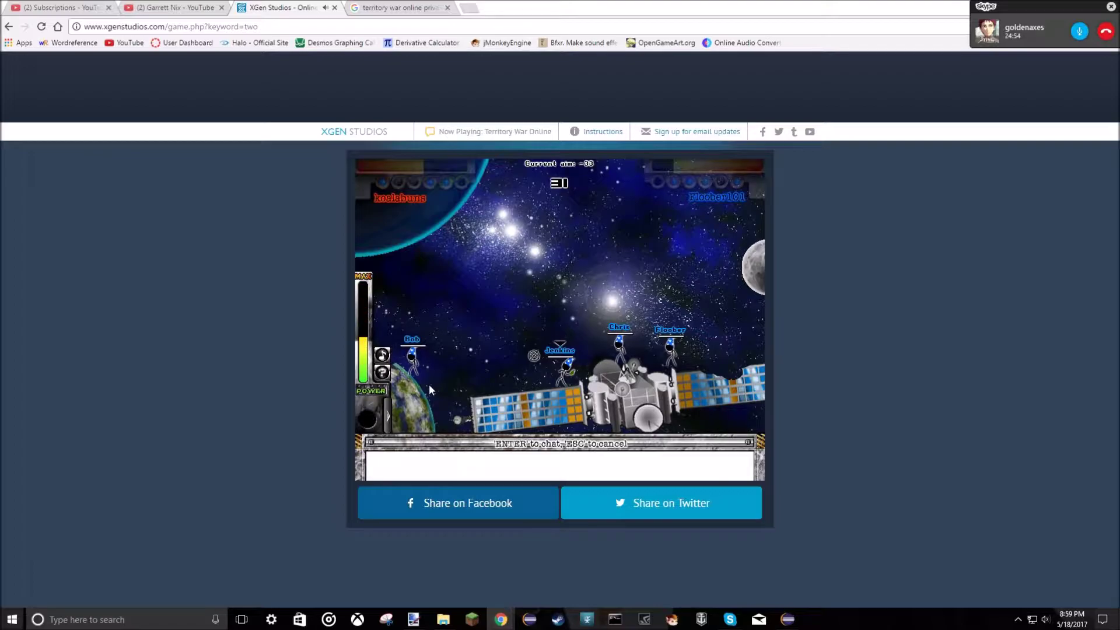
{"action": "key", "text": "space"}
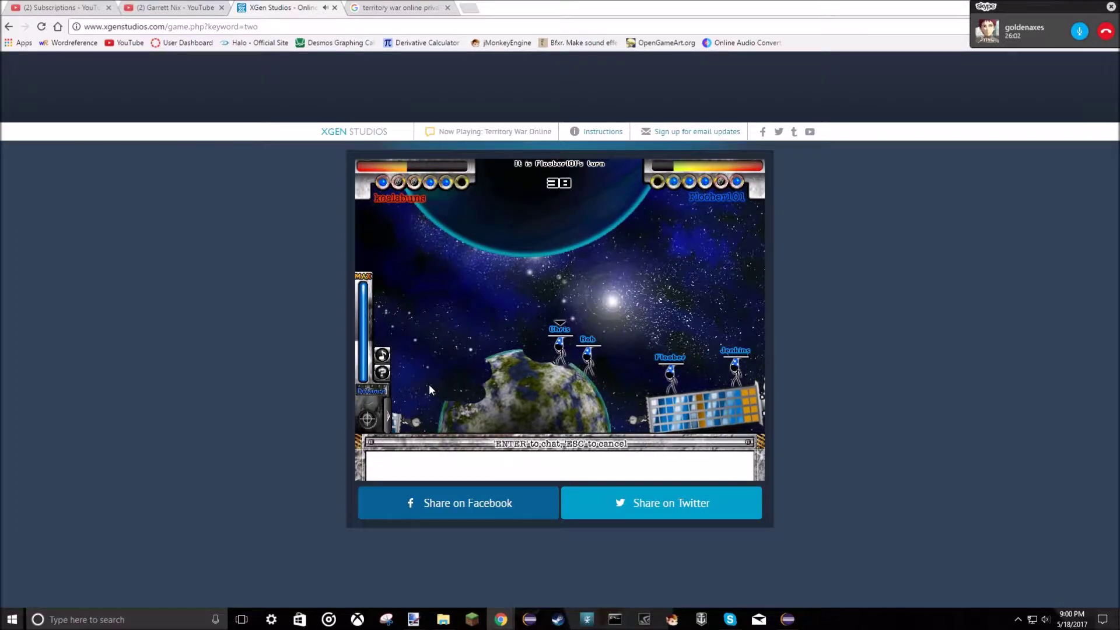
Step: Take the turn, aim Chris's grenade upward and fire a charged throw
{"action": "key", "text": "Up"}
{"action": "key", "text": "Up"}
{"action": "key", "text": "Up"}
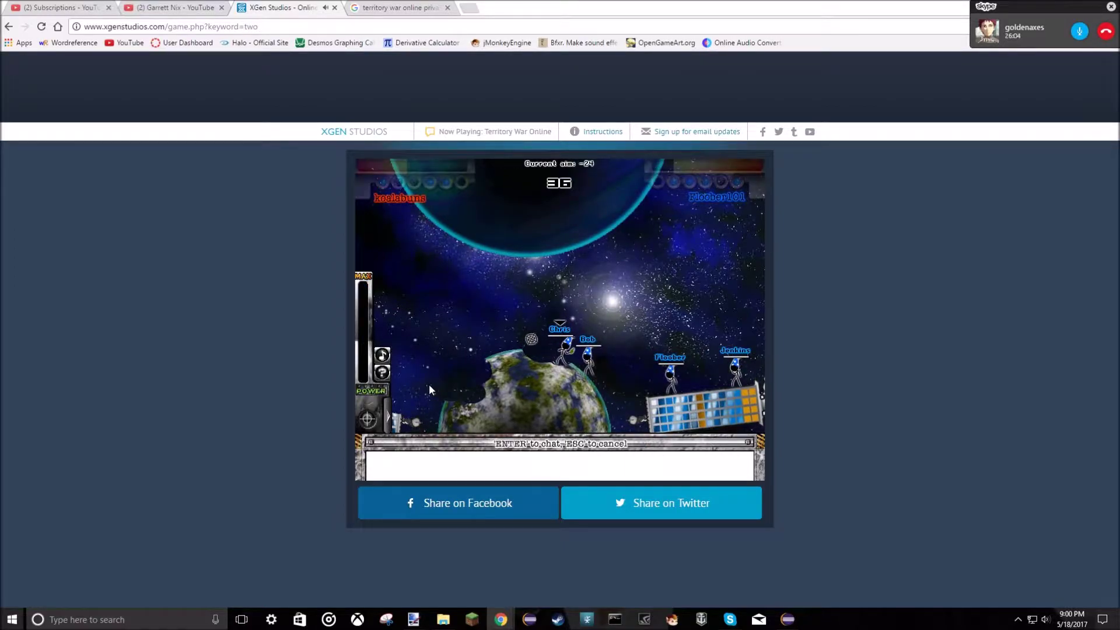
{"action": "key", "text": "space"}
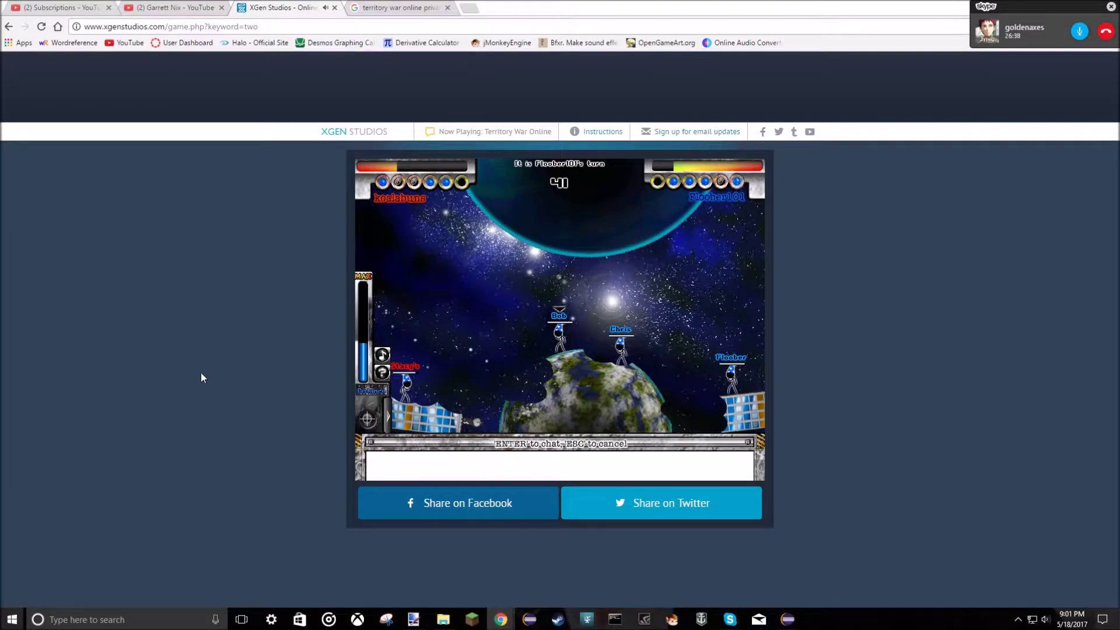
Step: Fire two grenades: one angled lower, then one re-aimed upward
{"action": "key", "text": "f"}
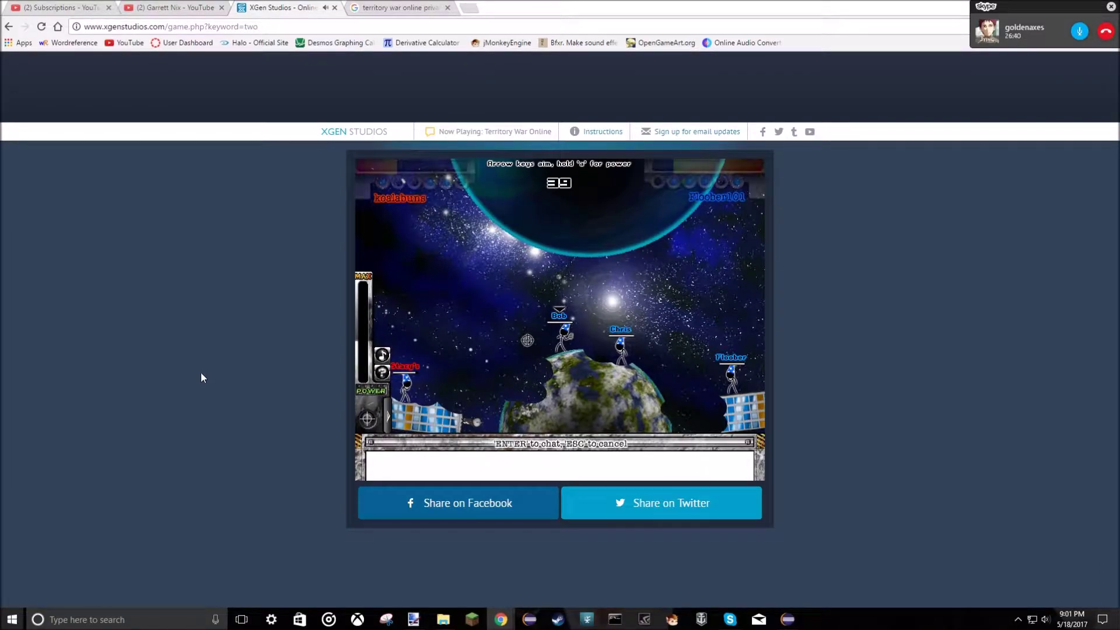
{"action": "key", "text": "Down"}
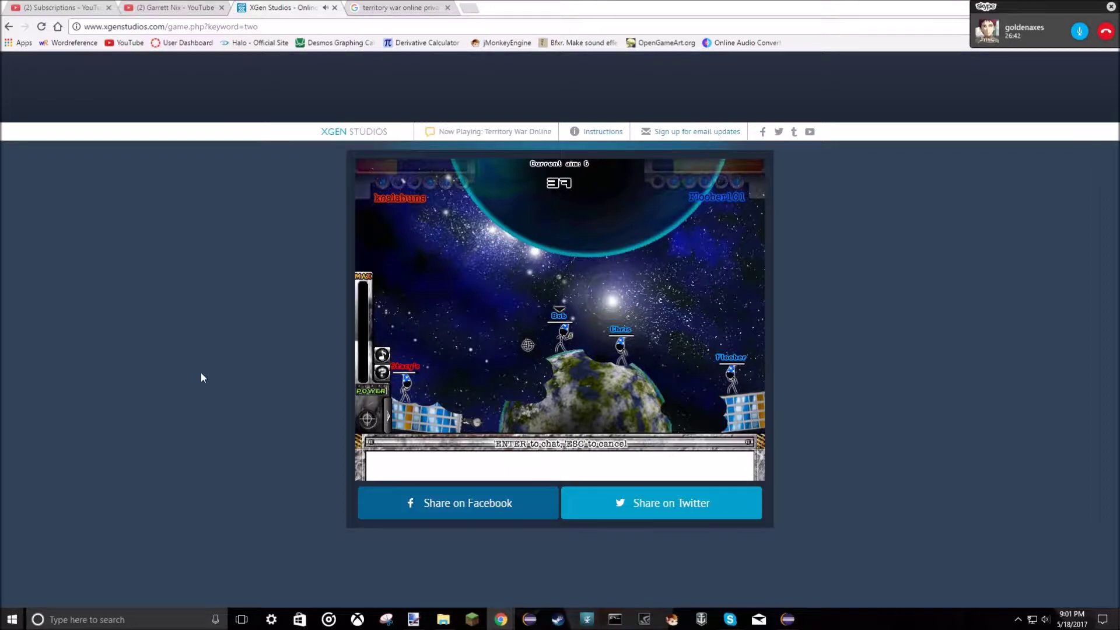
{"action": "key", "text": "f"}
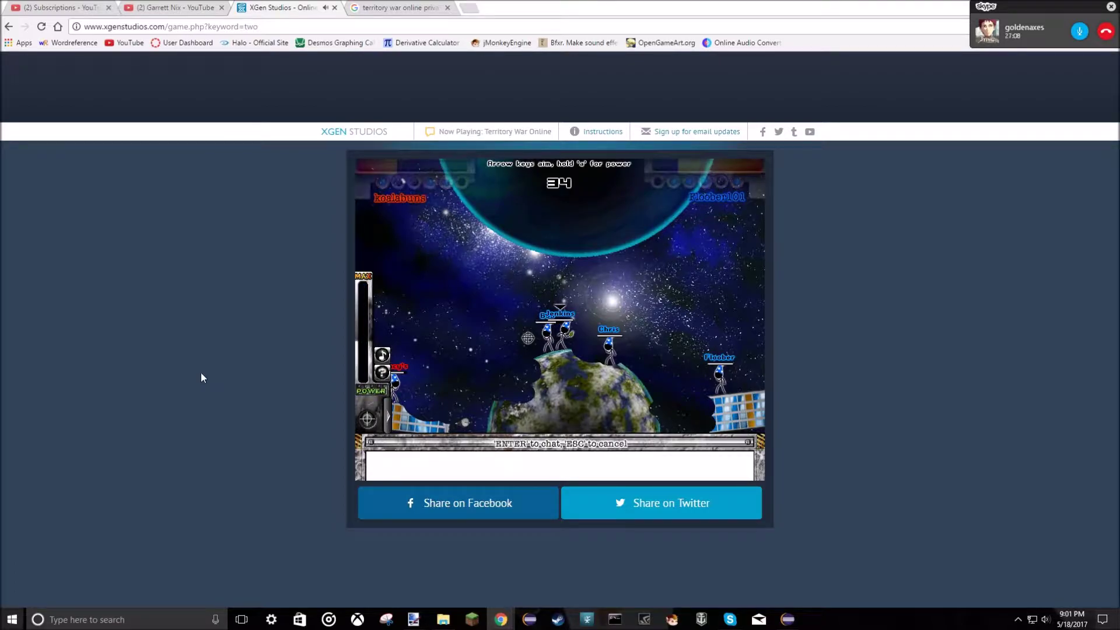
{"action": "key", "text": "Up"}
{"action": "key", "text": "Up"}
{"action": "key", "text": "Up"}
{"action": "key", "text": "f"}
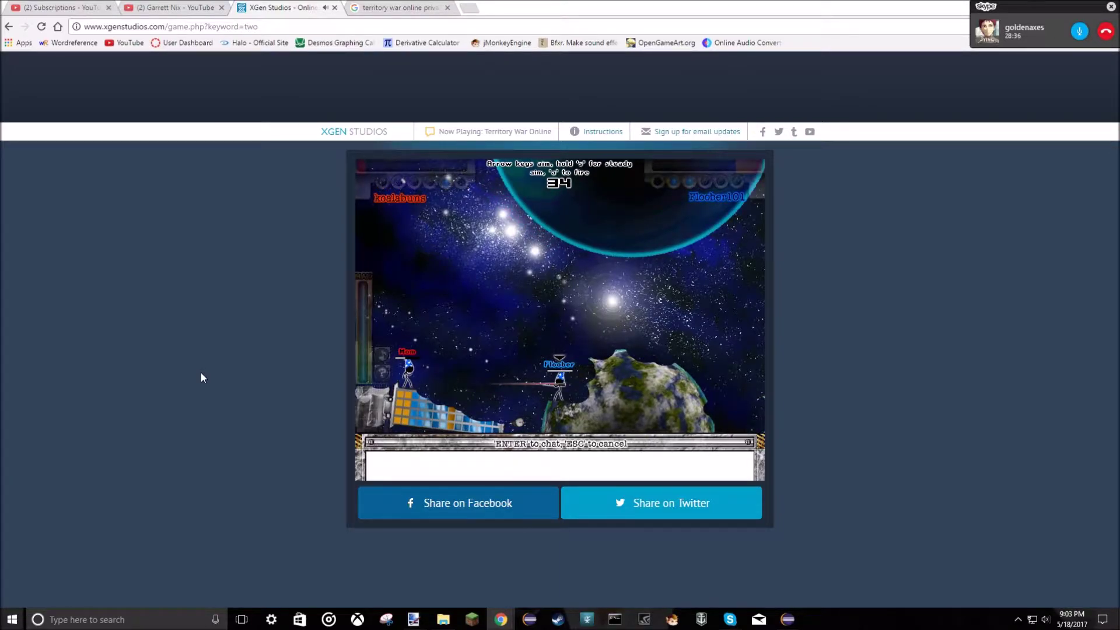
Step: Lower Floober's aim to about -6 and fire at the opponent
{"action": "key", "text": "Down"}
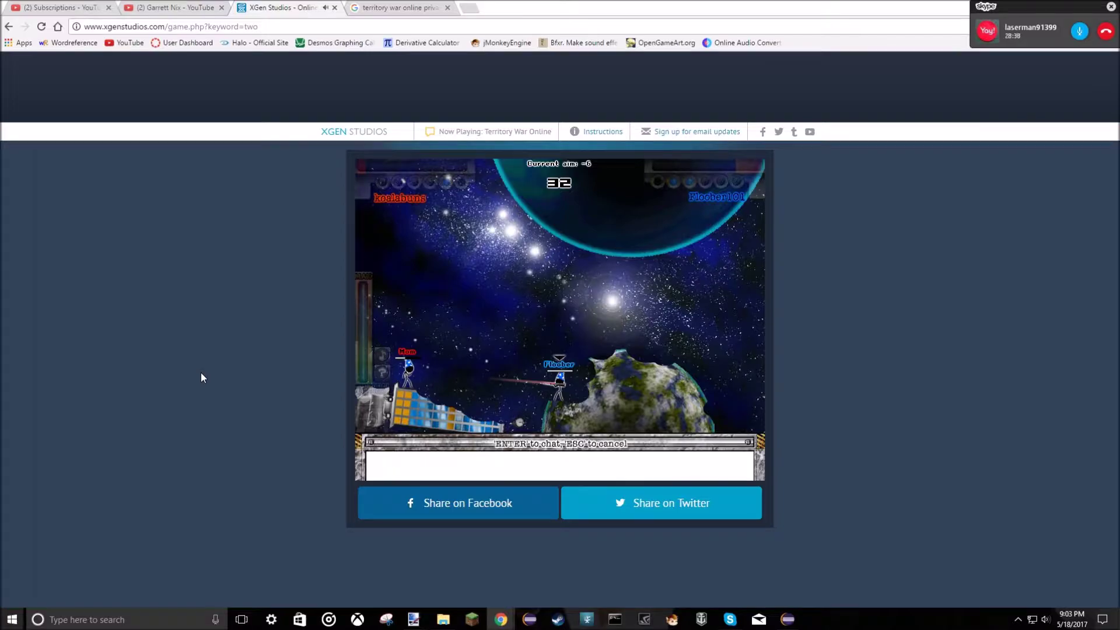
{"action": "key", "text": "a"}
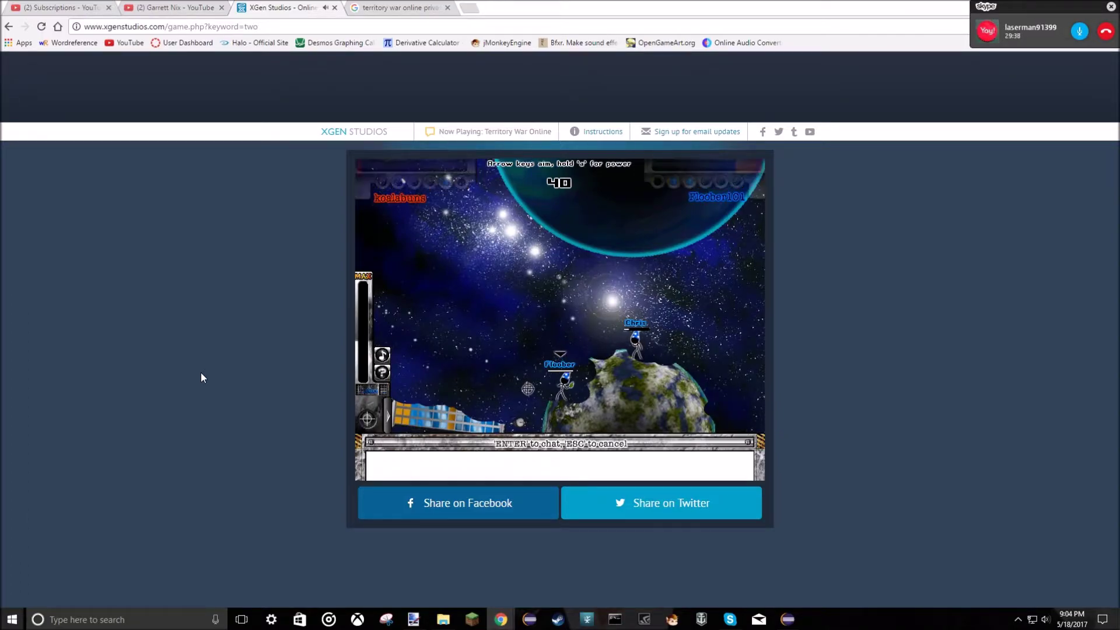
Step: Lower the aim to about -24 and charge up a grenade throw
{"action": "key", "text": "Down"}
{"action": "key", "text": "a"}
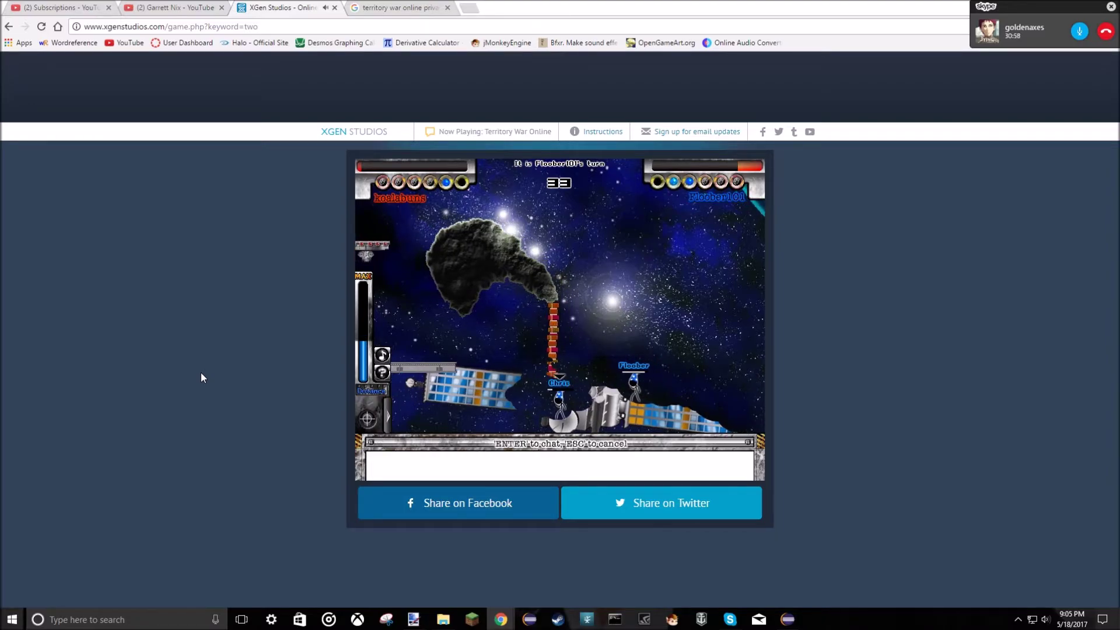
Step: Tilt the aim steeply to about -57 and launch a charged grenade
{"action": "key", "text": "Up"}
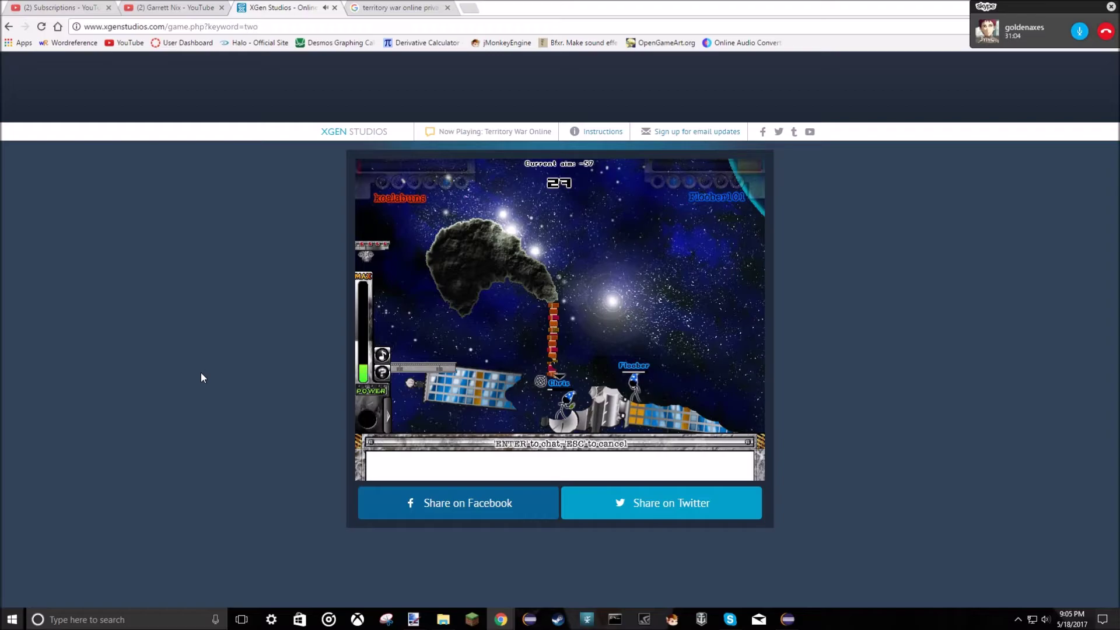
{"action": "key", "text": "space"}
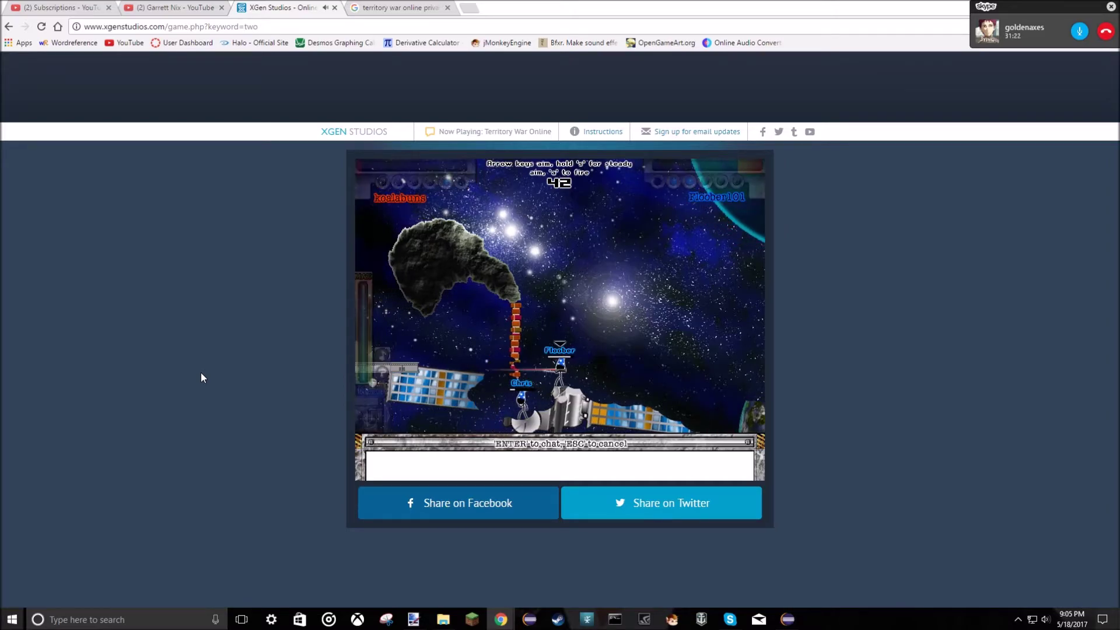
Step: Angle Floober's aim down to -7 toward the opponent
{"action": "key", "text": "Down"}
{"action": "key", "text": "Down"}
{"action": "key", "text": "Down"}
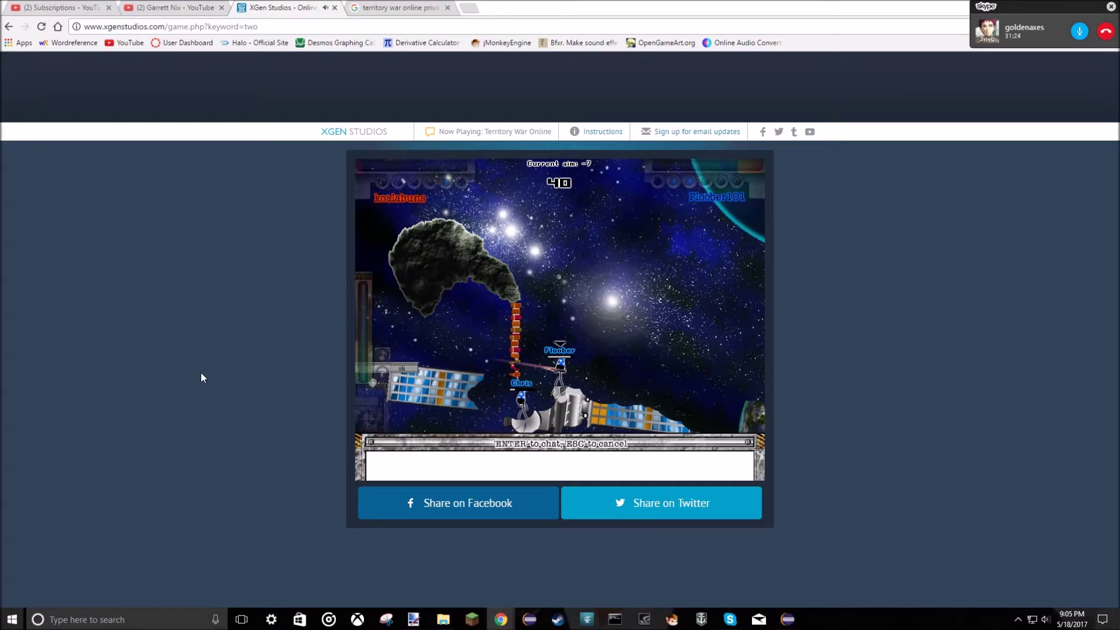